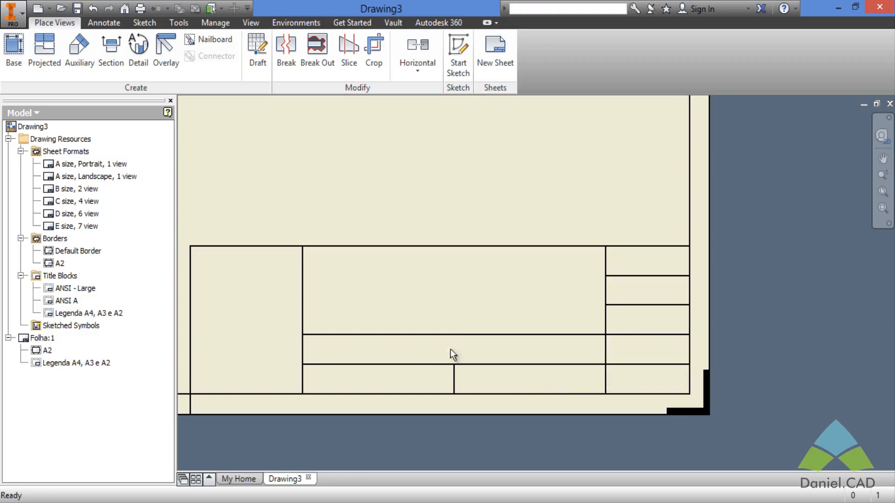
# Step: Open the "Legenda A4, A3 e A2" title block definition for editing
pyautogui.moveTo(450, 349); pyautogui.dragTo(471, 298, button='middle')
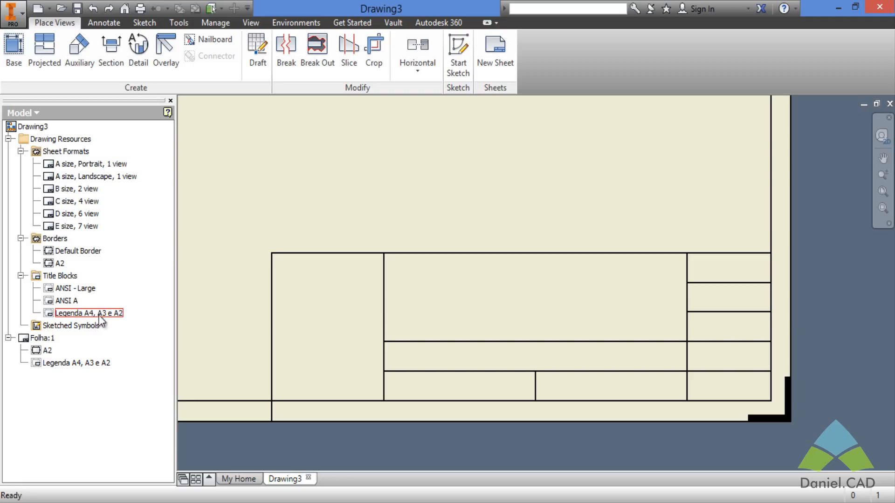
pyautogui.rightClick(102, 318)
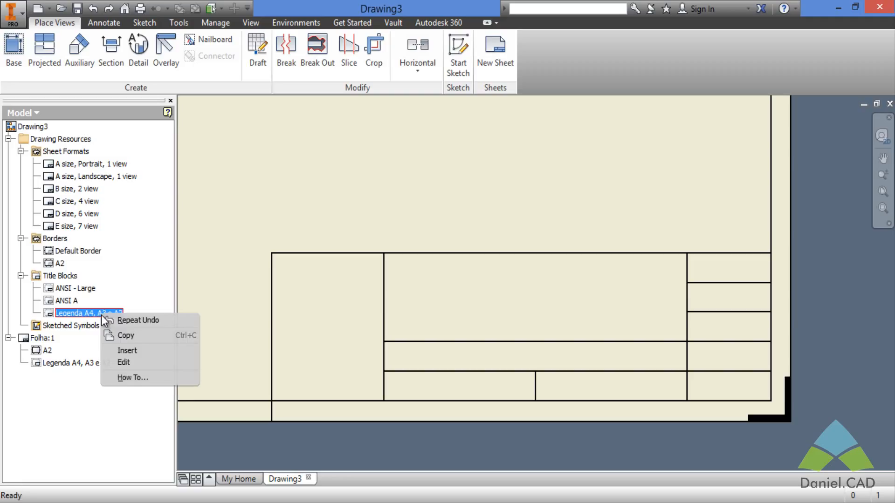
pyautogui.click(131, 364)
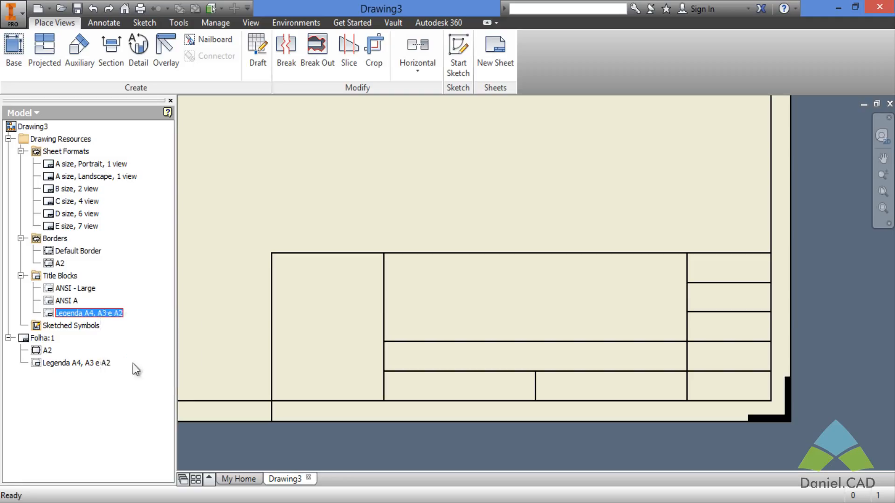
pyautogui.scroll(-5, 511, 315)
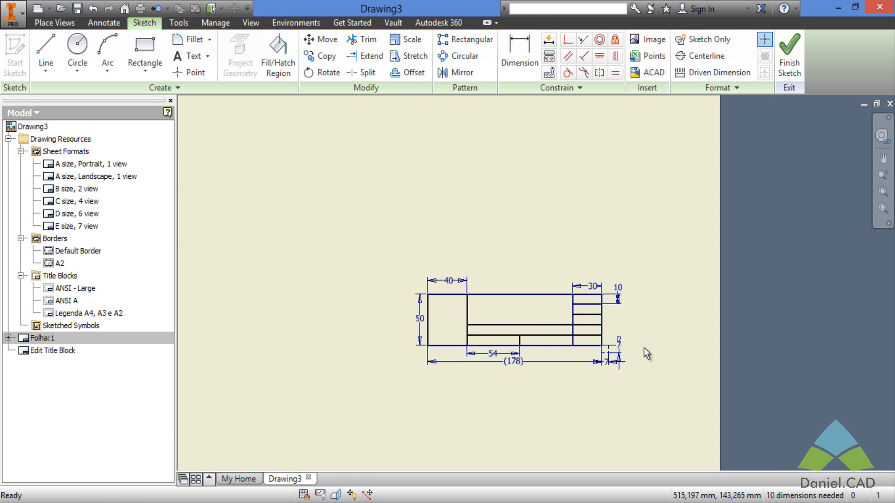
pyautogui.moveTo(661, 376); pyautogui.dragTo(623, 345, button='middle')
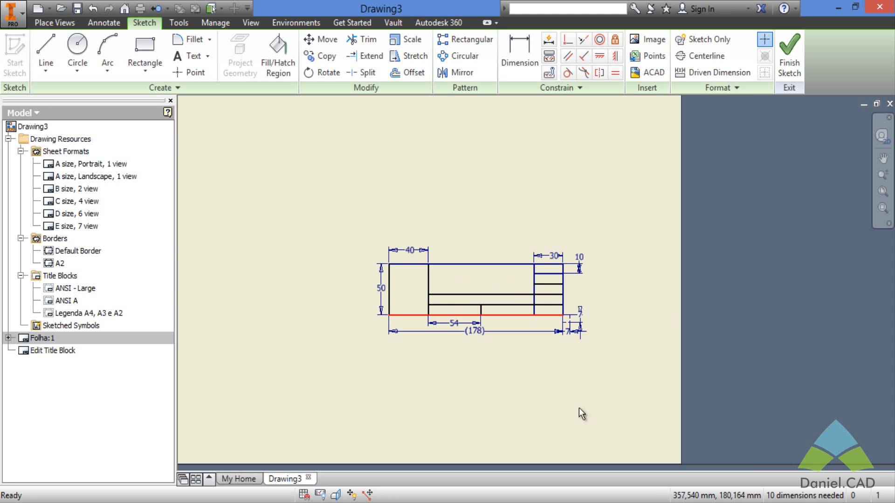
pyautogui.scroll(5, 493, 288)
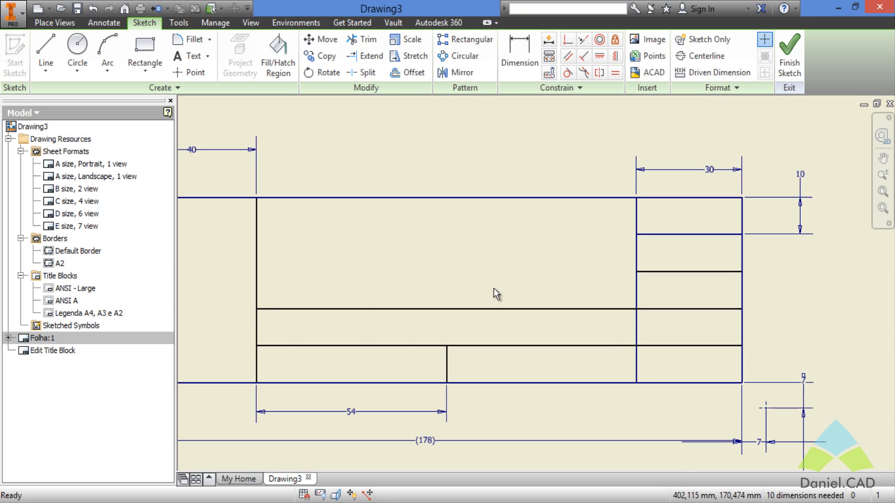
pyautogui.scroll(-2, 516, 249)
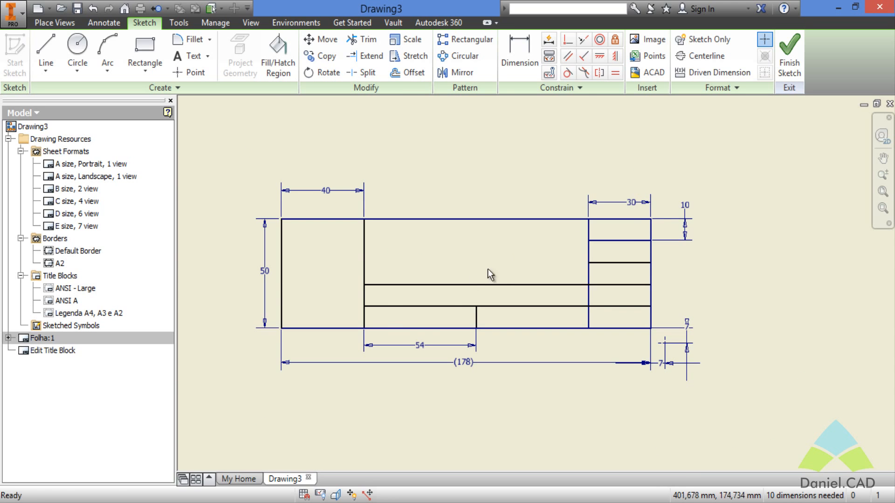
# Step: Switch to "Aula 35 AutoCAD.pdf" in Adobe Reader and examine the reference legend's field labels and layout, returning to the Inventor title block
pyautogui.click(344, 502)
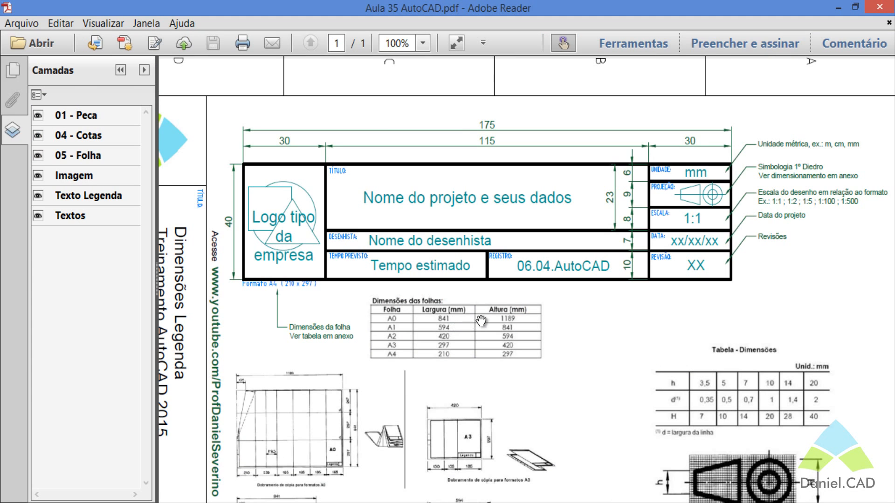
pyautogui.click(121, 71)
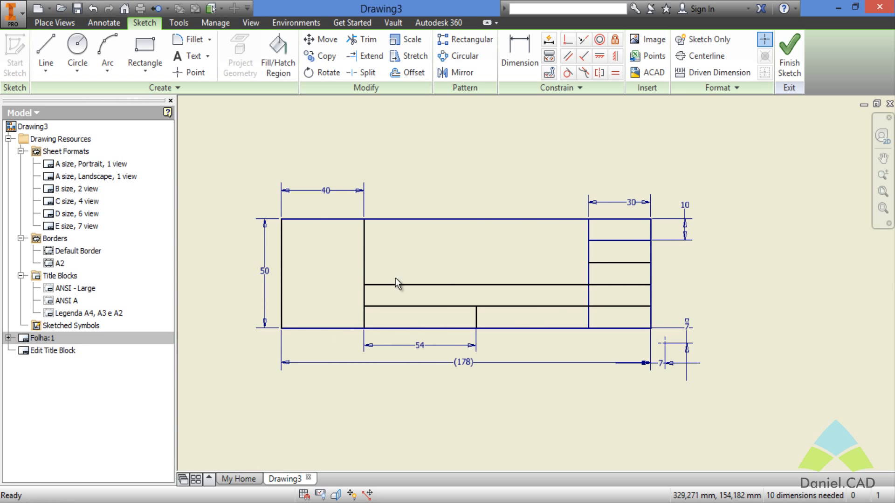
pyautogui.scroll(2, 395, 277)
pyautogui.scroll(2, 408, 258)
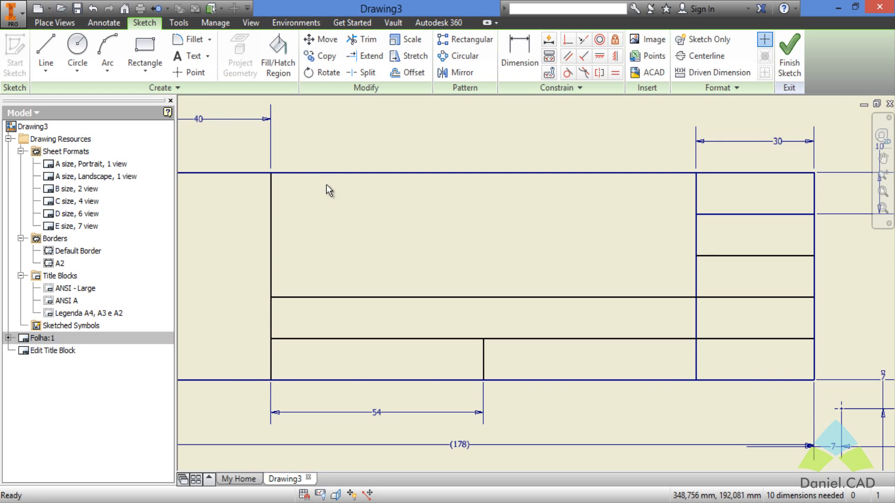
pyautogui.click(206, 59)
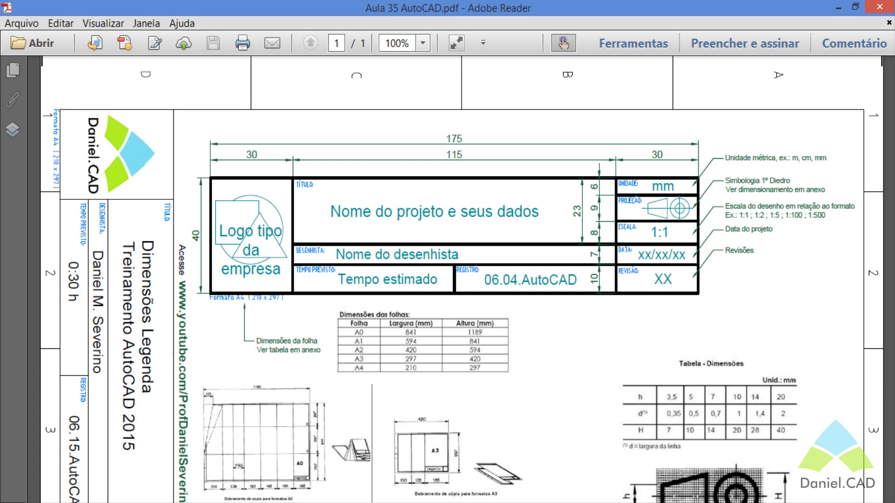
pyautogui.click(352, 502)
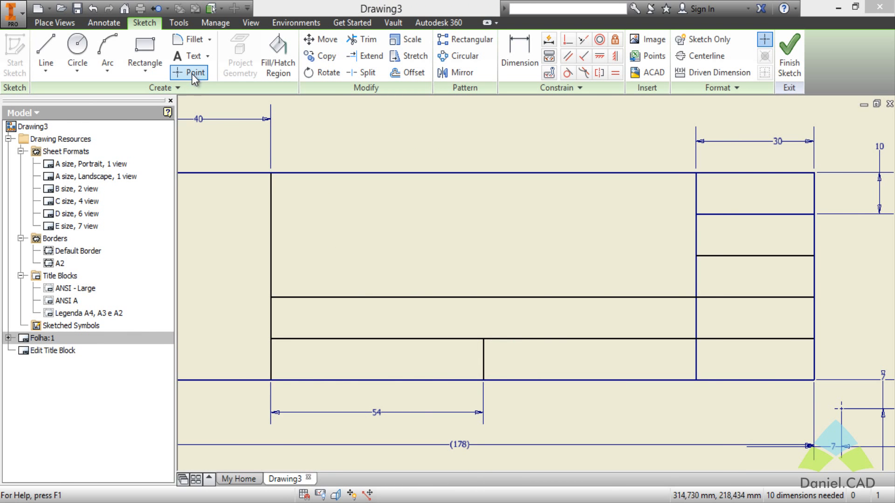
# Step: Add the text "TÍTULO:" near the upper-left corner of the large central cell in Tahoma, 3,05 mm high
pyautogui.click(189, 56)
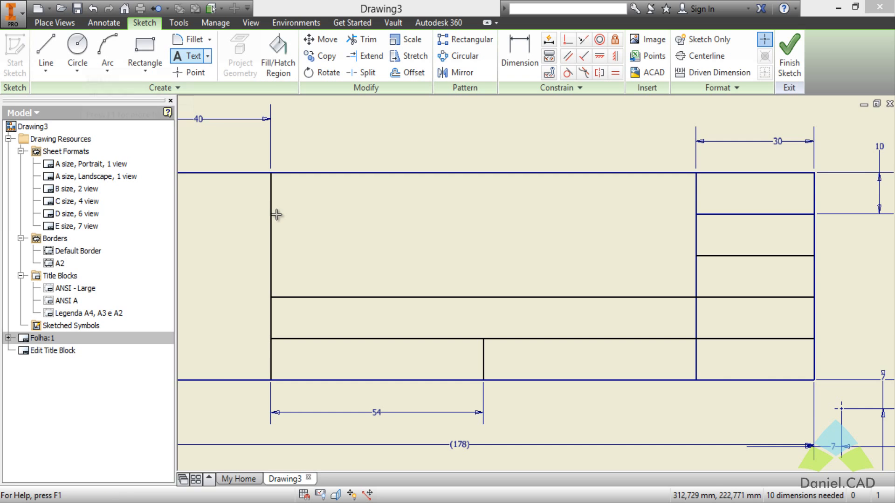
pyautogui.scroll(-4, 285, 214)
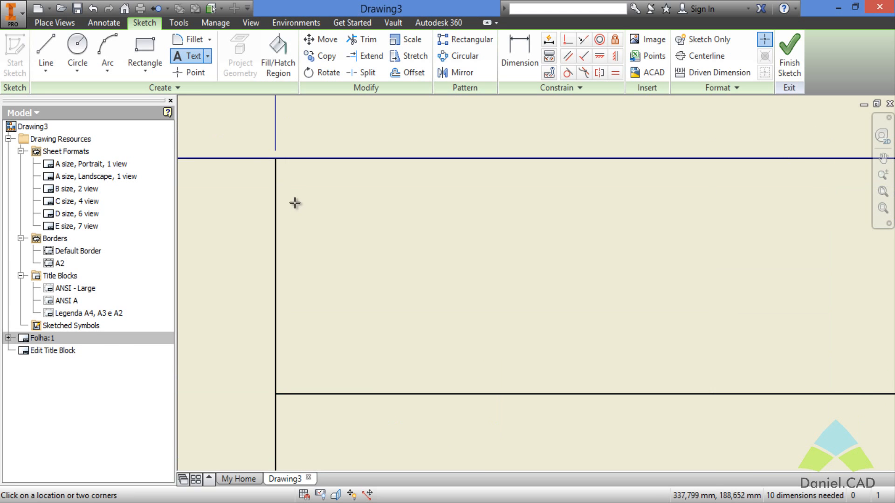
pyautogui.click(373, 243)
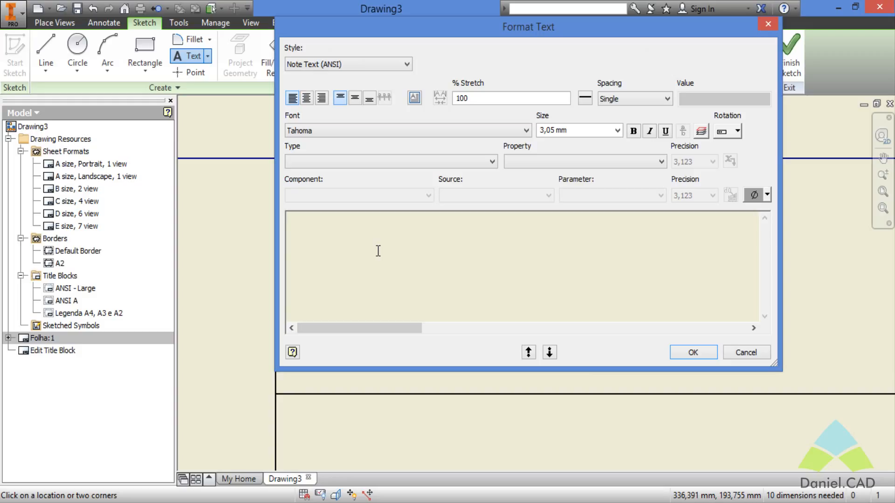
pyautogui.write('T')
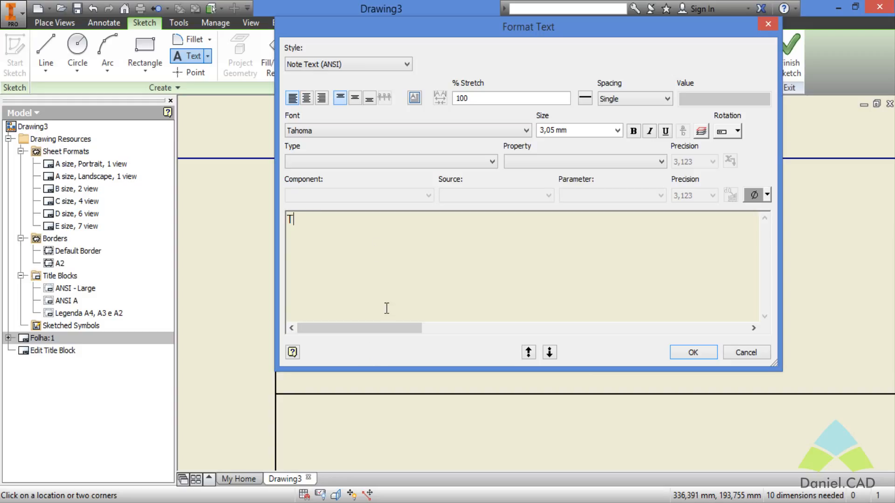
pyautogui.write('ÍTULO:')
pyautogui.click(362, 65)
pyautogui.click(362, 65)
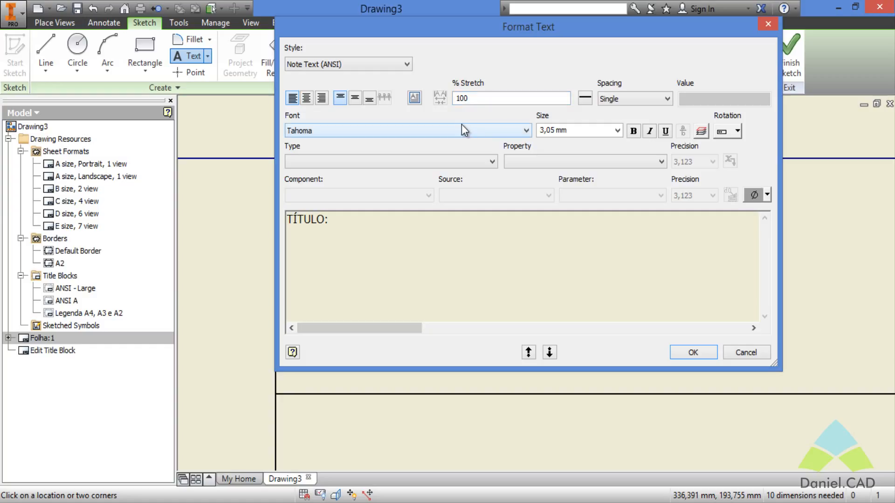
pyautogui.click(643, 101)
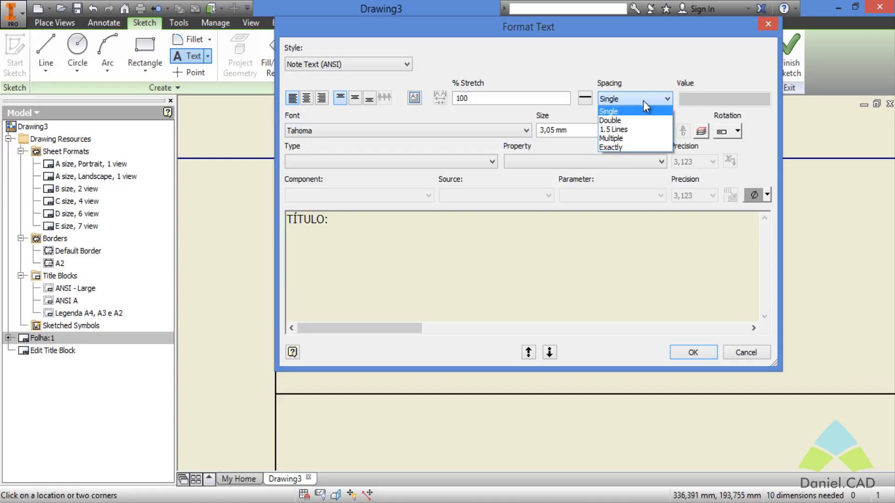
pyautogui.click(636, 98)
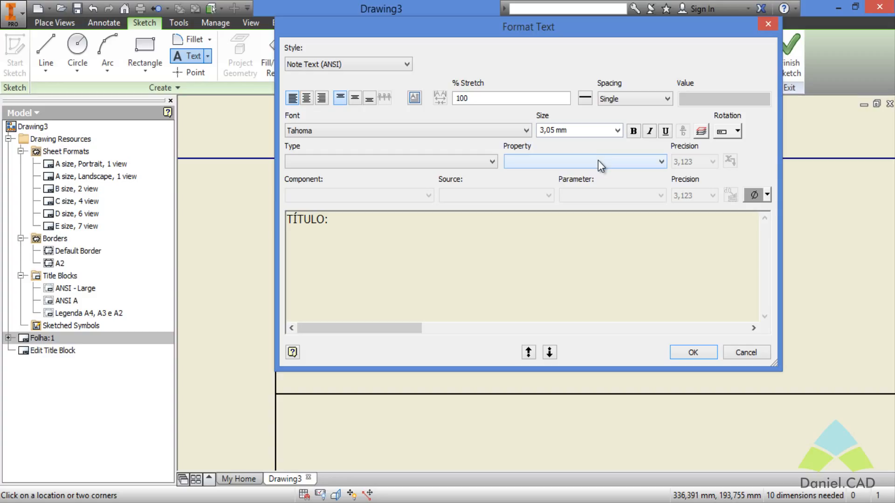
pyautogui.click(665, 131)
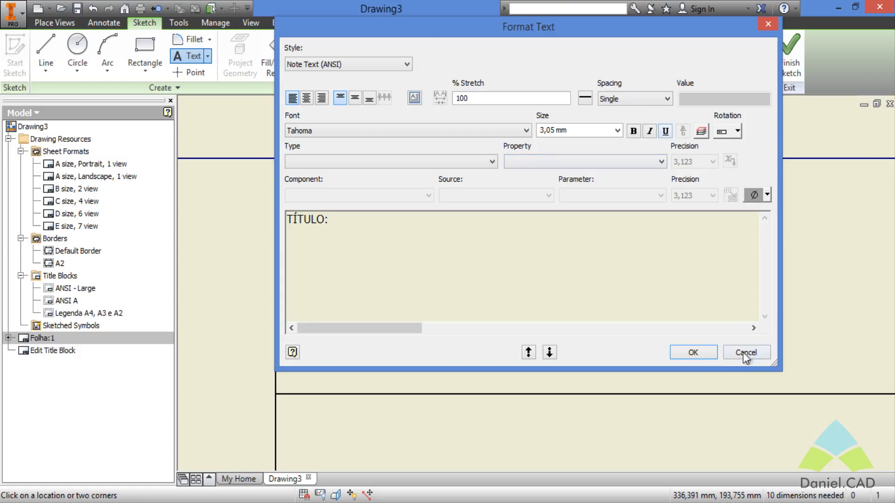
pyautogui.click(694, 352)
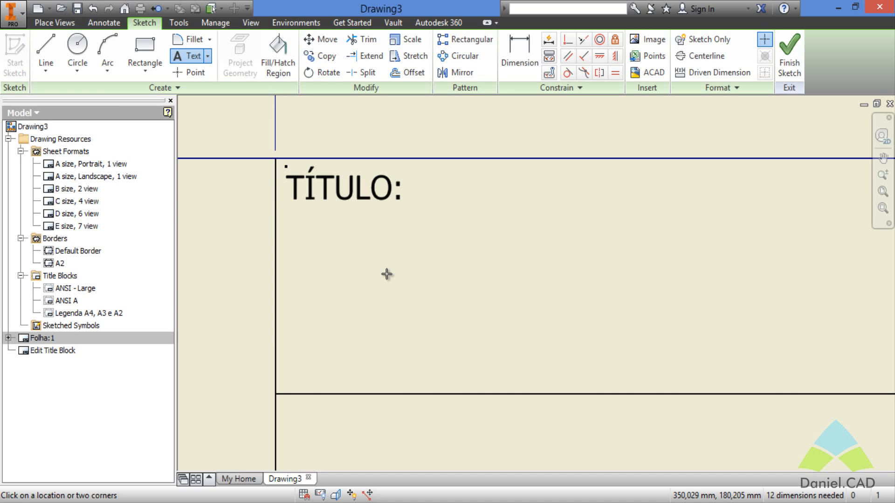
pyautogui.press('Escape')
# Step: Enlarge the "TÍTULO:" text box by stretching its lower-right corner outward
pyautogui.click(333, 194)
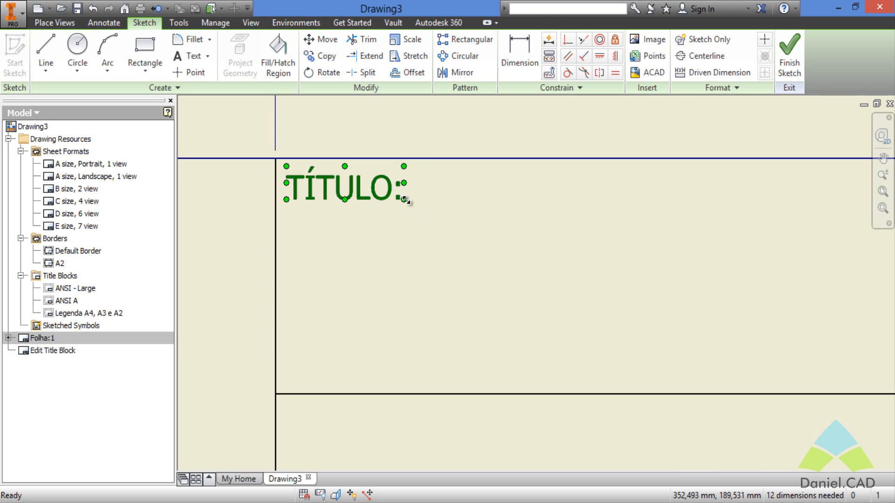
pyautogui.moveTo(404, 201); pyautogui.dragTo(440, 226)
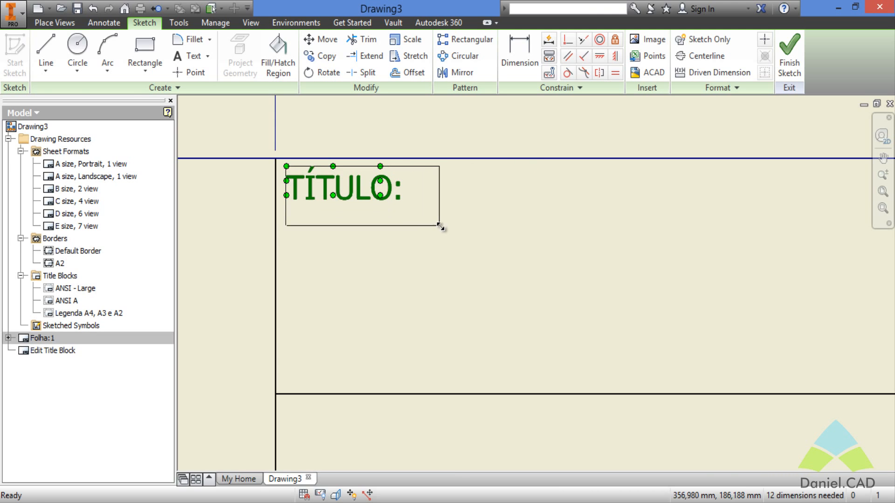
pyautogui.click(516, 231)
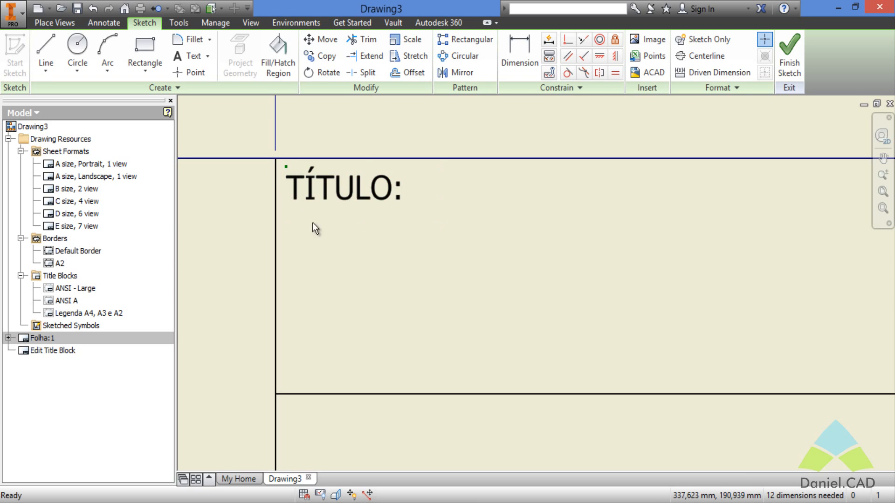
pyautogui.click(285, 167)
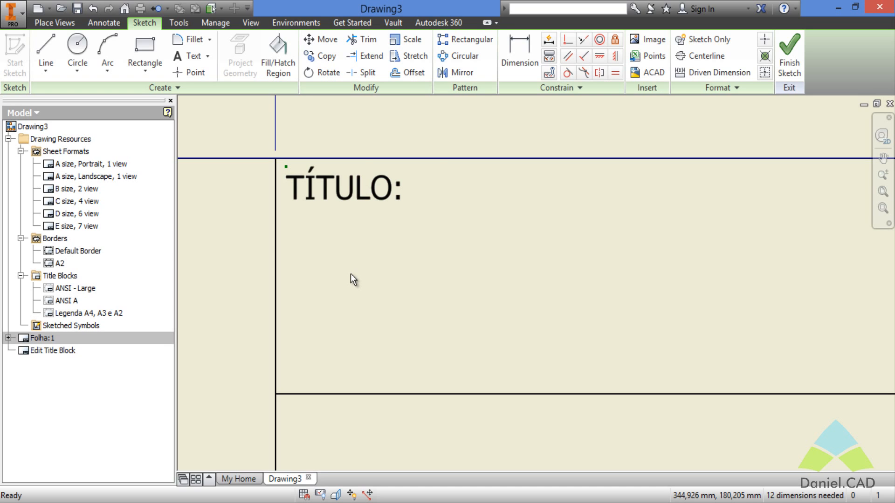
pyautogui.click(334, 172)
pyautogui.click(318, 243)
# Step: Try moving the "TÍTULO:" text by its upper-left point onto the cell's upper-left corner, and undo the move
pyautogui.click(422, 210)
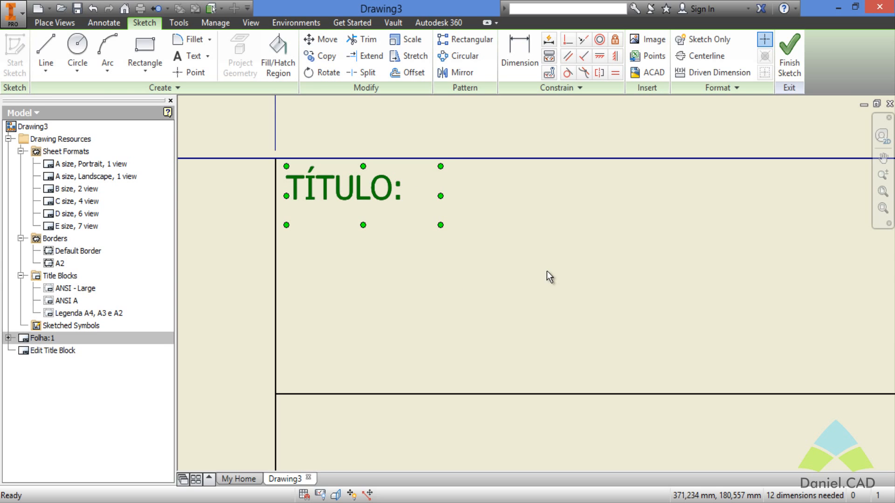
pyautogui.click(331, 45)
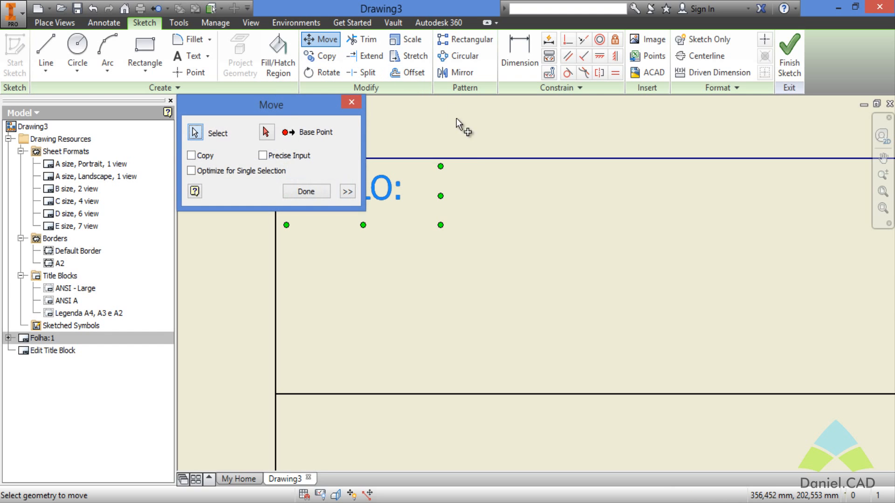
pyautogui.moveTo(291, 111); pyautogui.dragTo(589, 117)
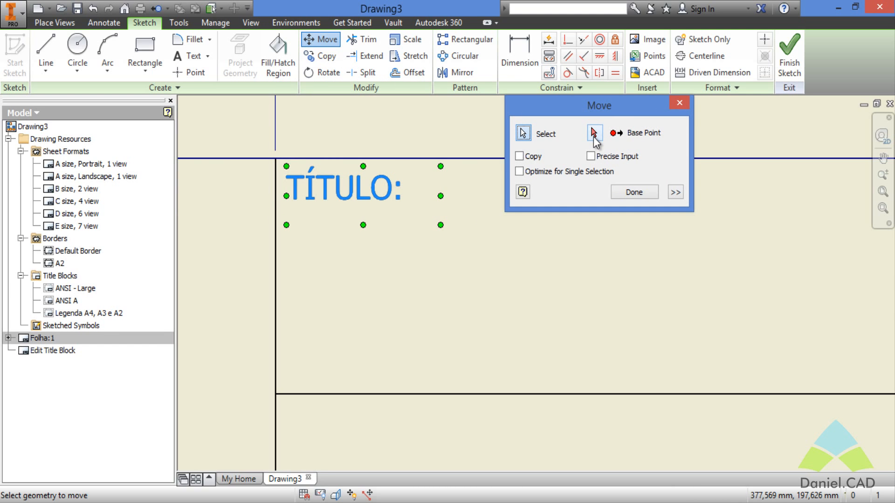
pyautogui.click(594, 134)
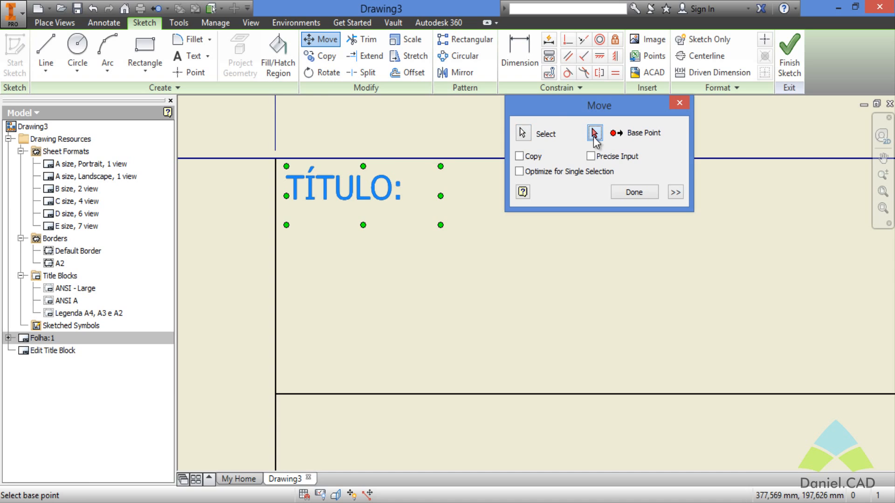
pyautogui.click(286, 165)
pyautogui.click(276, 160)
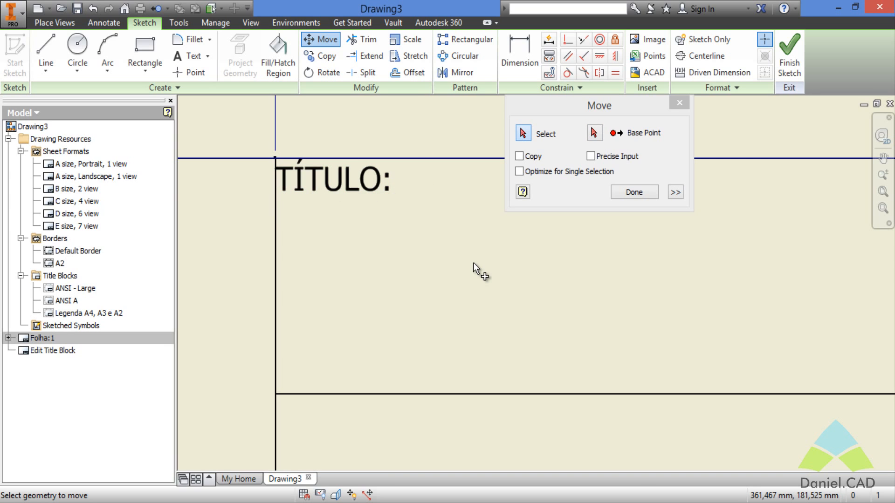
pyautogui.click(626, 190)
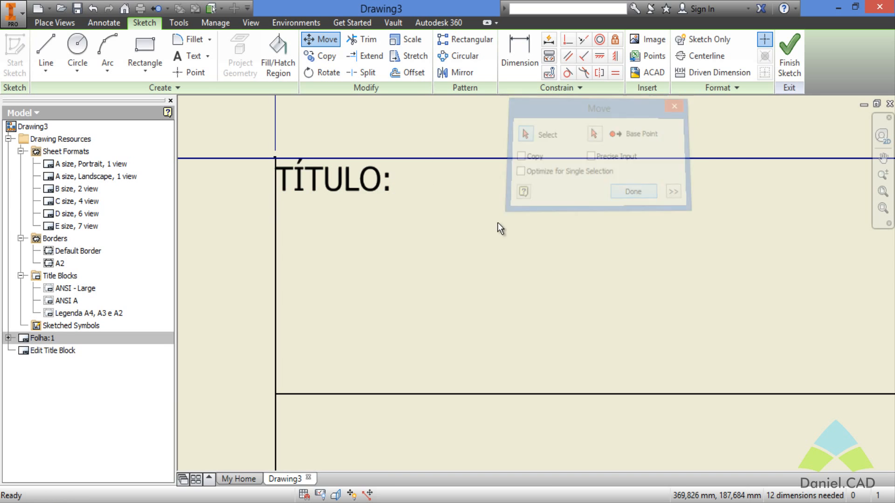
pyautogui.hotkey('ctrl', 'z')
# Step: Dimension the horizontal distance from the cell's left edge to the "TÍTULO:" text's anchor point at 1,5 mm
pyautogui.press('d')
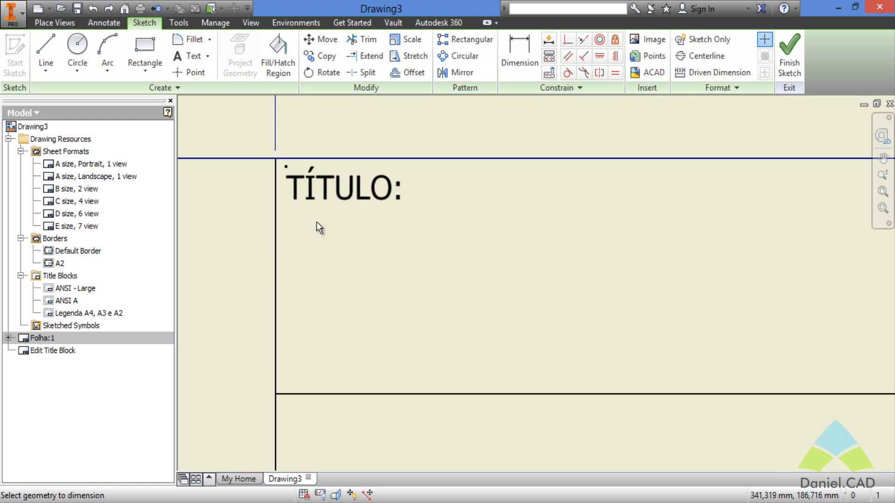
pyautogui.click(277, 229)
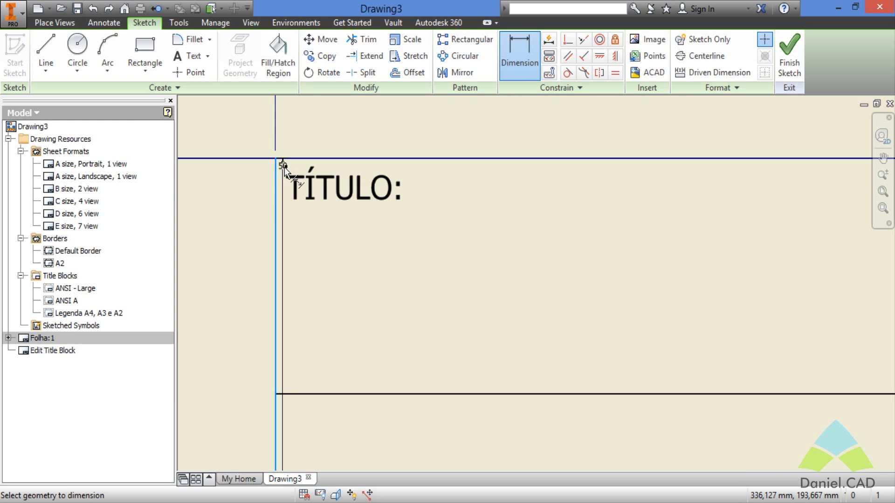
pyautogui.click(284, 161)
pyautogui.click(312, 131)
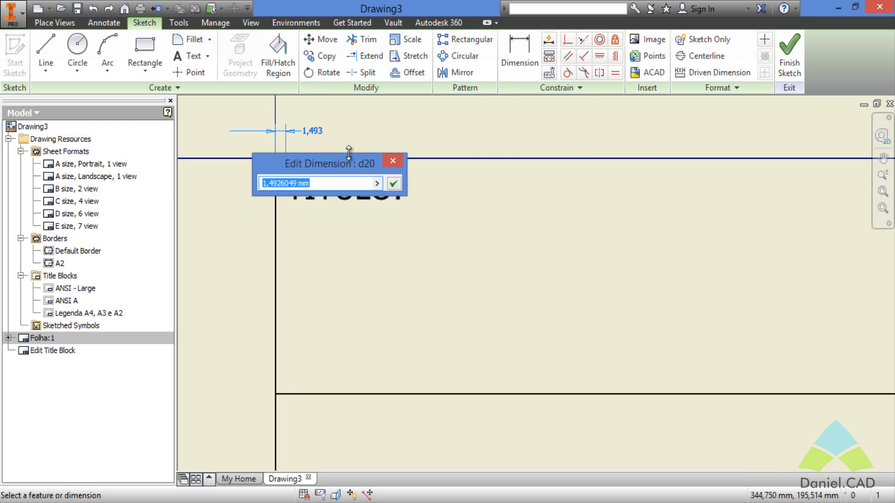
pyautogui.write('1,5')
pyautogui.press('Return')
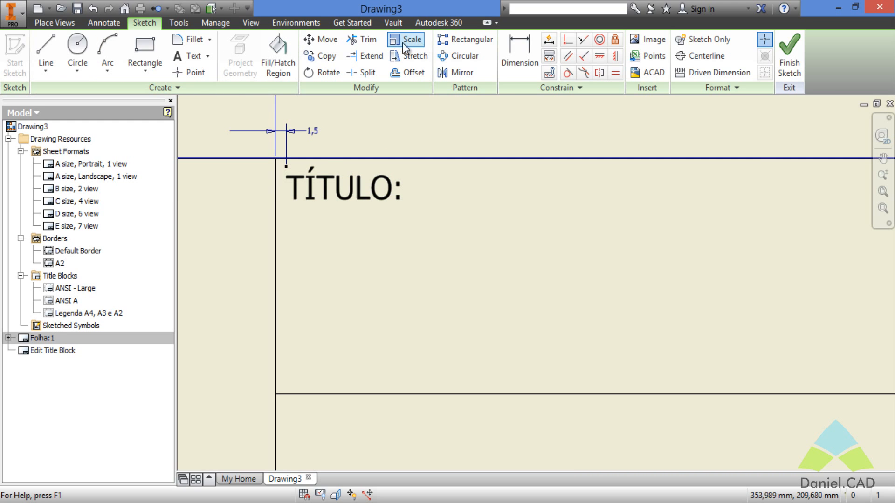
# Step: Dimension the vertical distance from the cell's top edge to the "TÍTULO:" text's anchor point at 1,5 mm
pyautogui.click(517, 55)
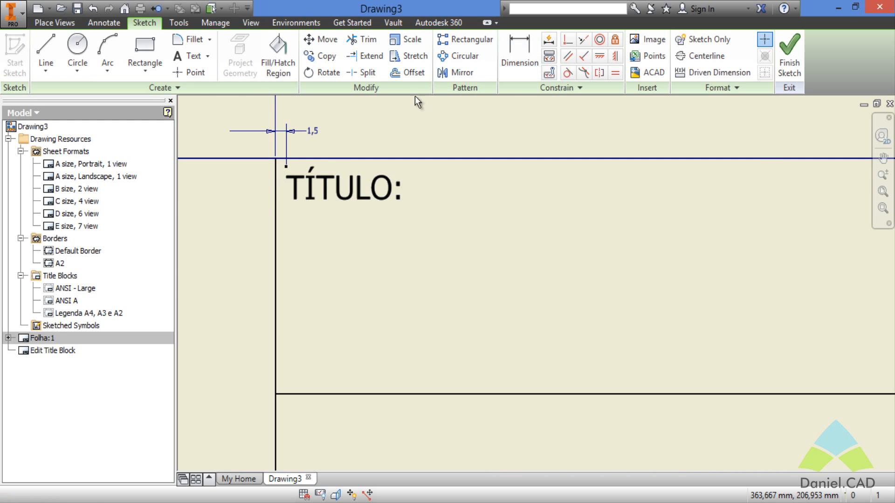
pyautogui.click(305, 161)
pyautogui.click(286, 166)
pyautogui.click(228, 143)
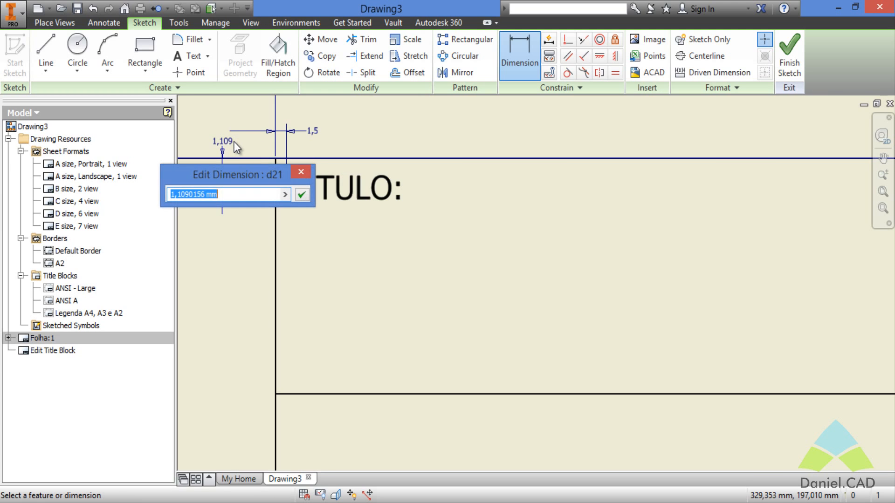
pyautogui.write('1,5')
pyautogui.press('Return')
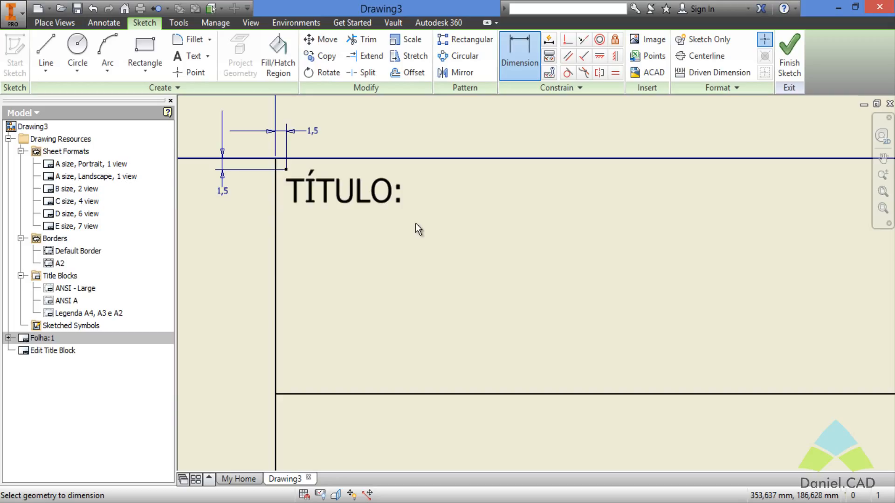
pyautogui.press('Escape')
# Step: Shrink the "TÍTULO:" text box from its lower-right corner so that it fits closely around the word
pyautogui.click(385, 197)
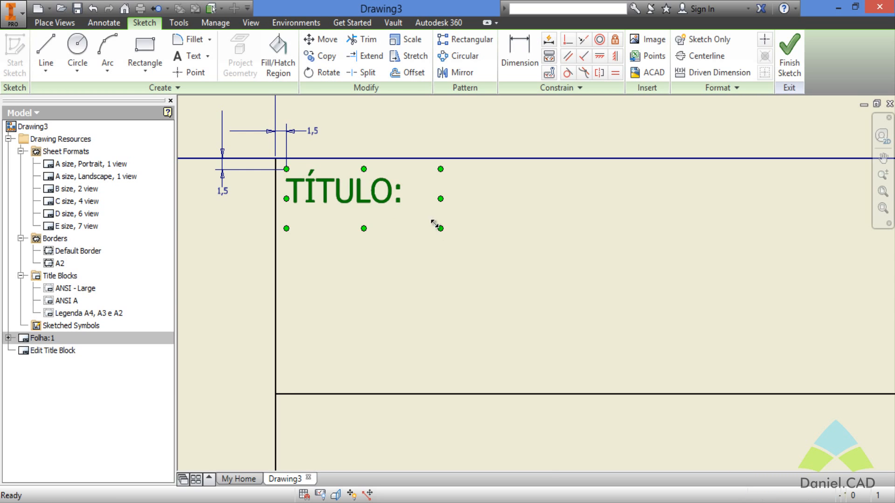
pyautogui.moveTo(440, 228); pyautogui.dragTo(407, 209)
pyautogui.click(466, 218)
pyautogui.scroll(-3, 468, 216)
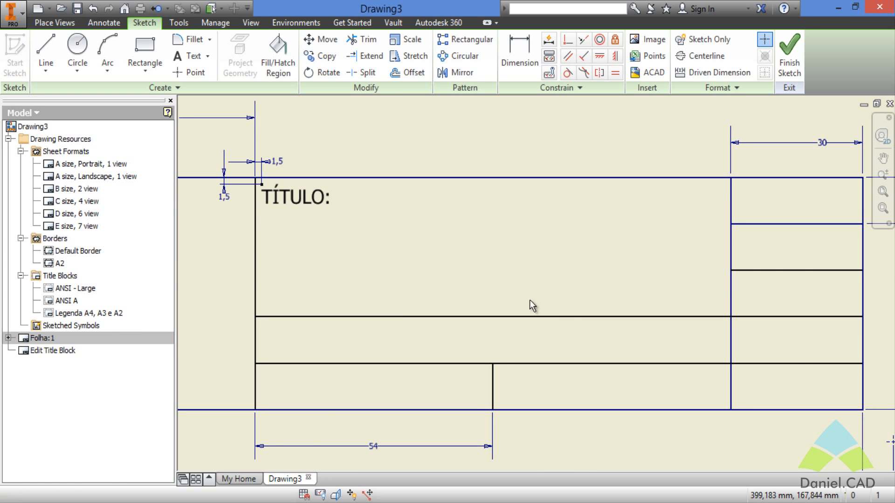
# Step: Set the height of the whole "TÍTULO:" text to 2,00 mm and accept the text formatting
pyautogui.doubleClick(305, 200)
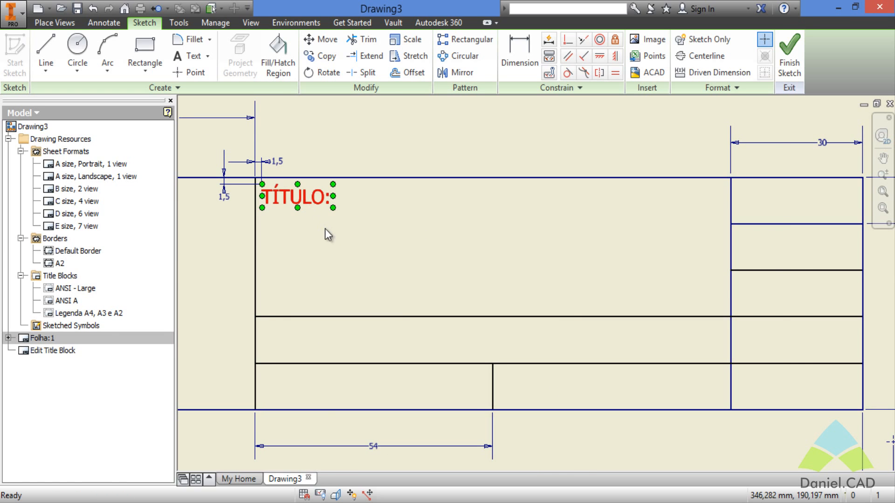
pyautogui.hotkey('ctrl', 'a')
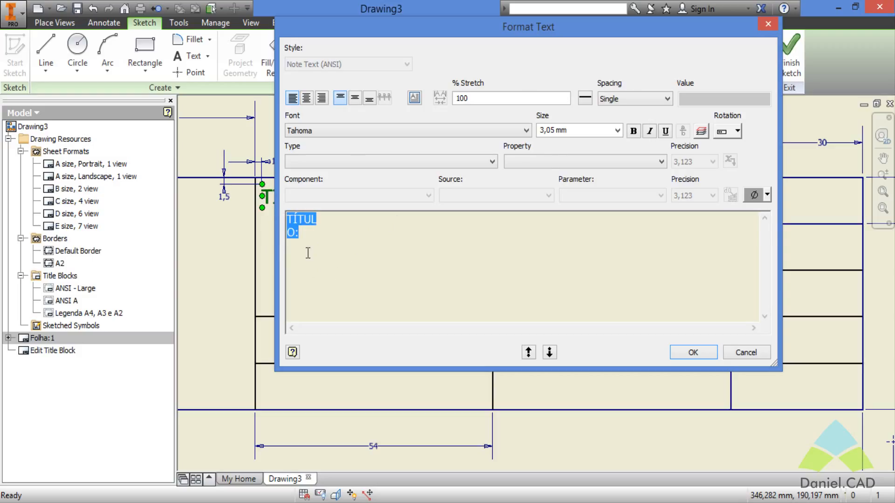
pyautogui.click(618, 131)
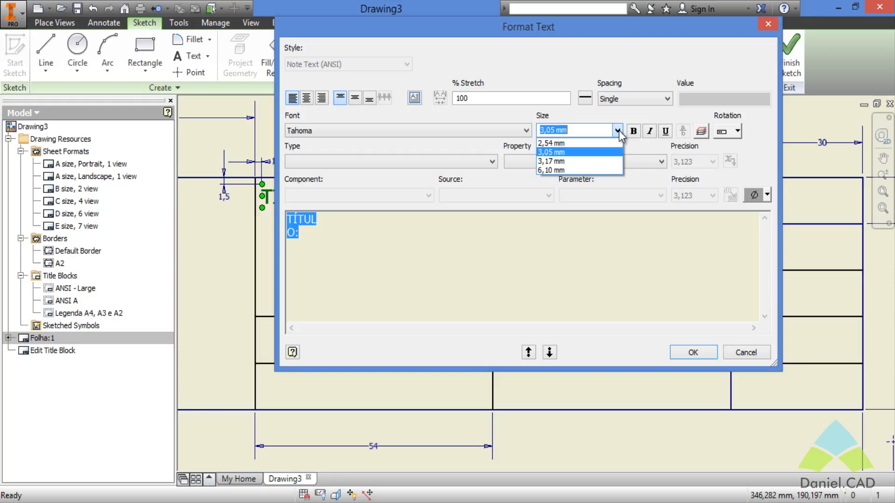
pyautogui.write('2,')
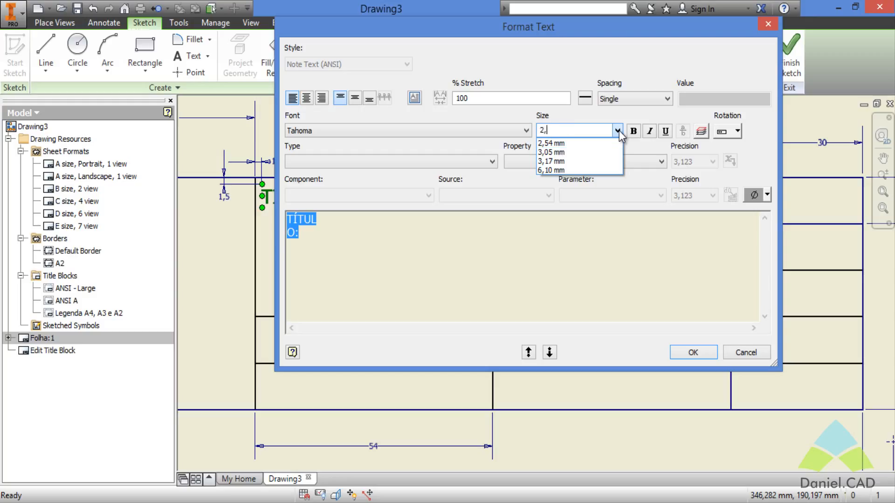
pyautogui.write('00')
pyautogui.press('Return')
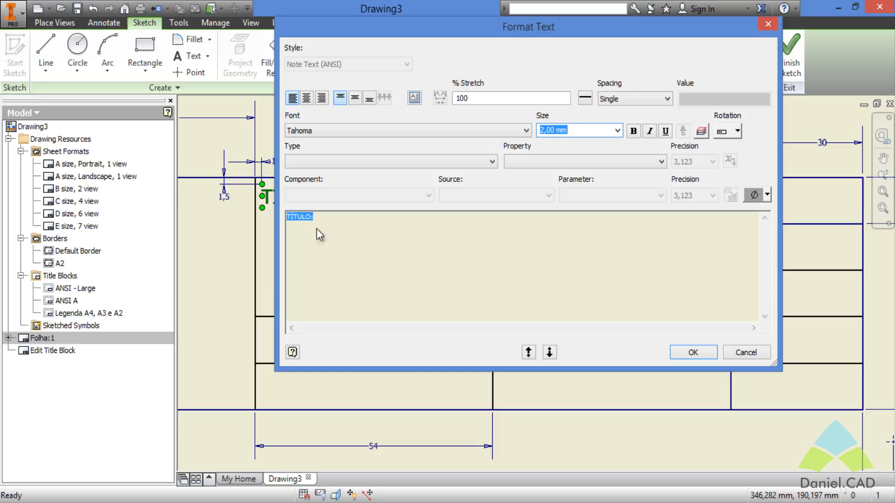
pyautogui.keyDown('ctrl'); pyautogui.scroll(6, 316, 233); pyautogui.keyUp('ctrl')
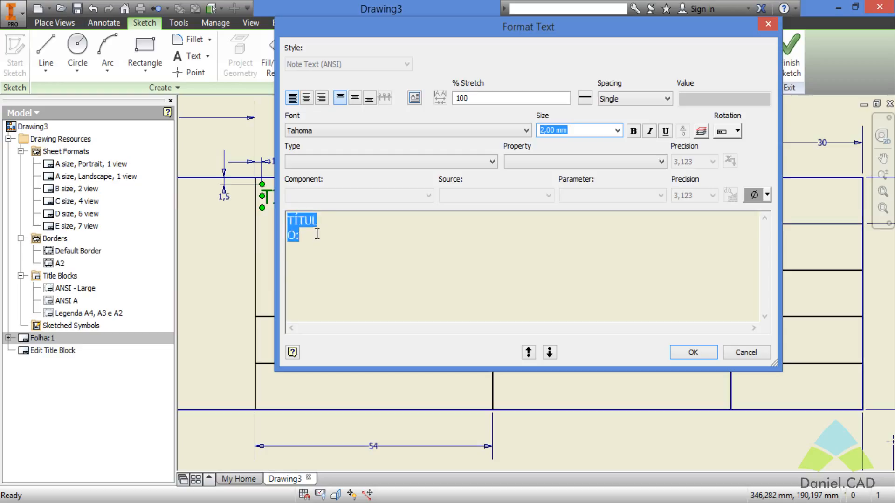
pyautogui.keyDown('ctrl'); pyautogui.scroll(3, 317, 234); pyautogui.keyUp('ctrl')
pyautogui.keyDown('ctrl'); pyautogui.scroll(-2, 318, 235); pyautogui.keyUp('ctrl')
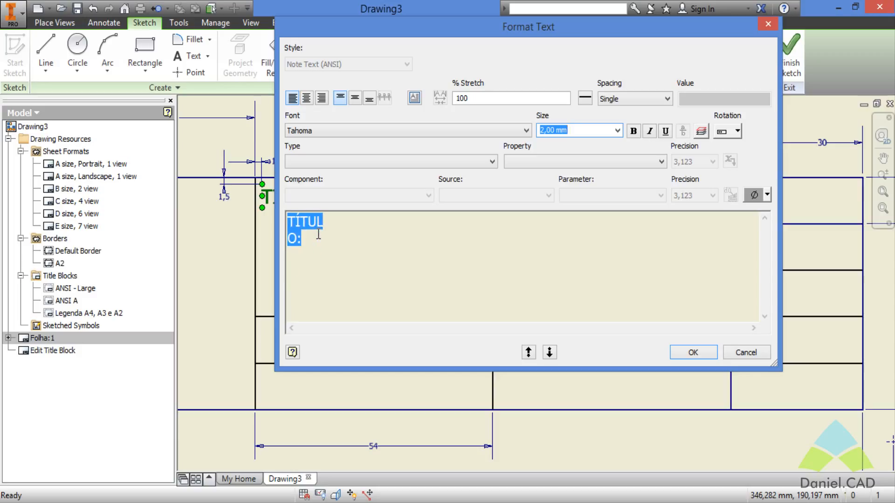
pyautogui.keyDown('ctrl'); pyautogui.scroll(1, 318, 235); pyautogui.keyUp('ctrl')
pyautogui.keyDown('ctrl'); pyautogui.scroll(-1, 318, 235); pyautogui.keyUp('ctrl')
pyautogui.click(364, 264)
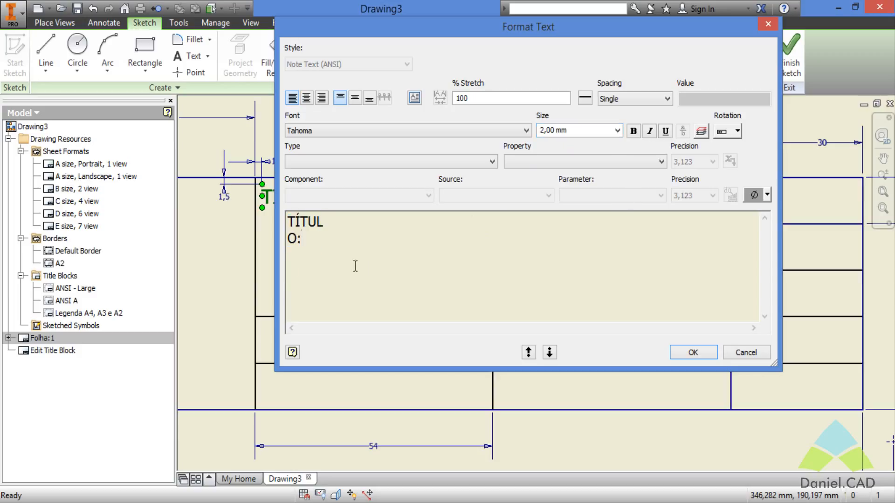
pyautogui.keyDown('ctrl'); pyautogui.scroll(2, 355, 266); pyautogui.keyUp('ctrl')
pyautogui.keyDown('ctrl'); pyautogui.scroll(-3, 355, 266); pyautogui.keyUp('ctrl')
pyautogui.click(689, 354)
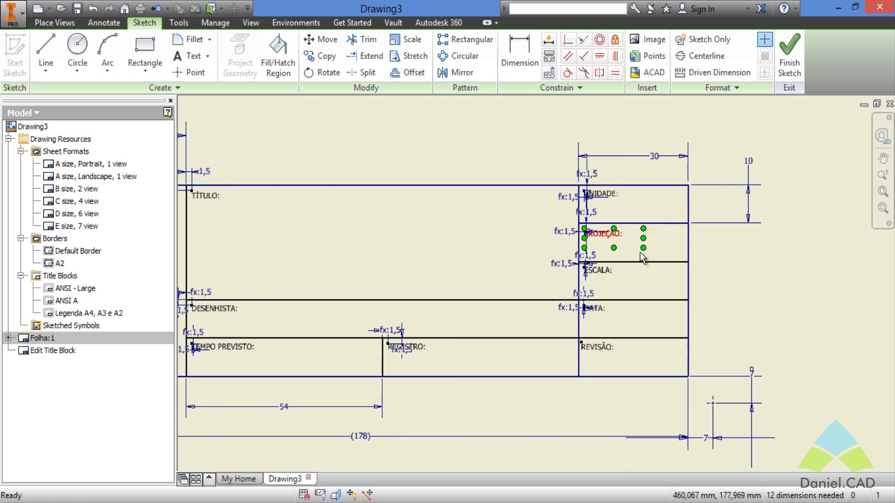
# Step: Try a text height of 2 mm on the "ESCALA:" label
pyautogui.scroll(3, 642, 257)
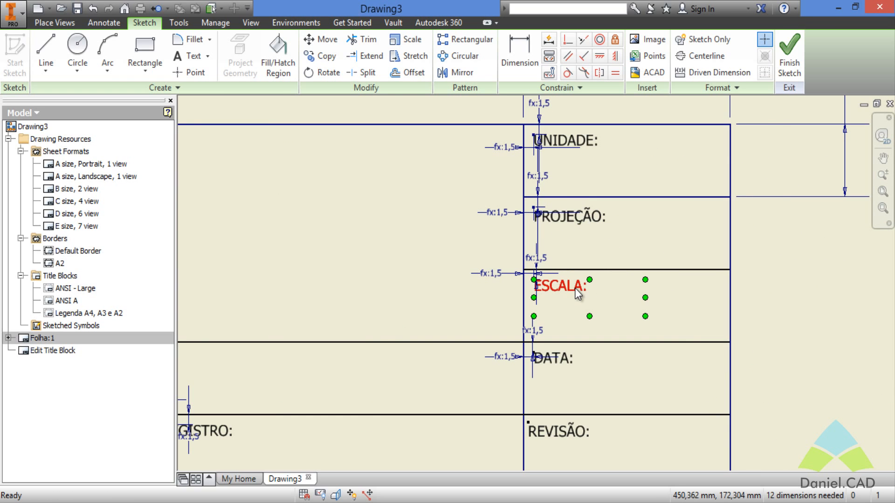
pyautogui.doubleClick(575, 288)
pyautogui.hotkey('ctrl', 'a')
pyautogui.click(576, 130)
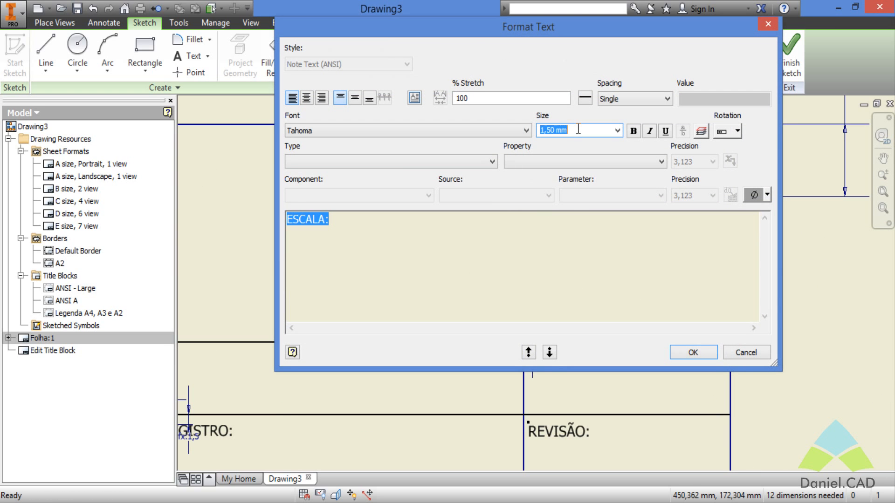
pyautogui.write('2')
pyautogui.click(693, 353)
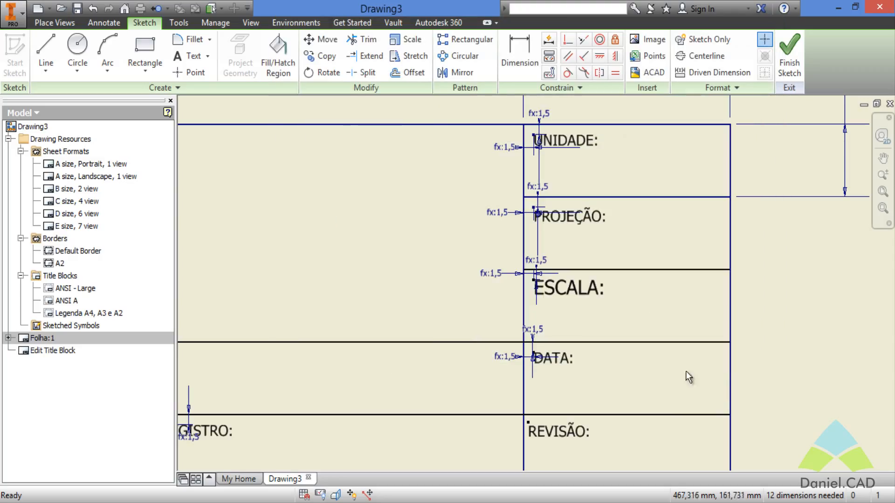
# Step: Set the "ESCALA:" label's text height to 1,5 mm
pyautogui.doubleClick(589, 299)
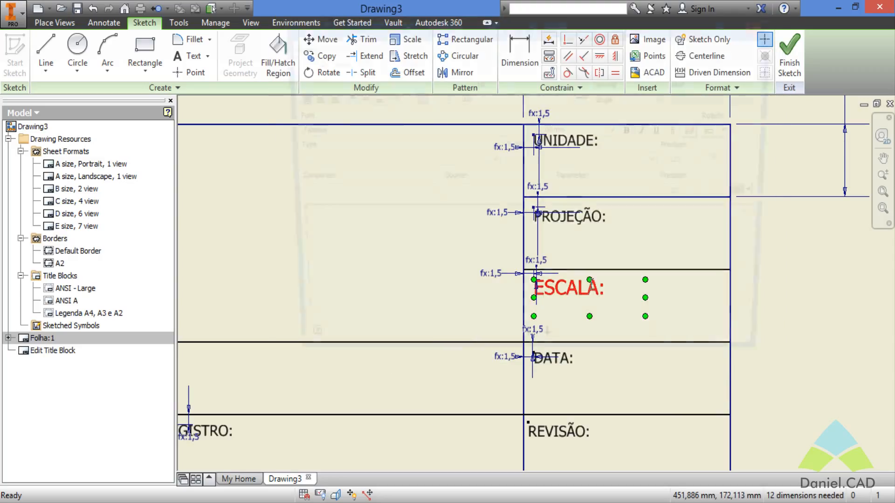
pyautogui.hotkey('ctrl', 'a')
pyautogui.click(603, 128)
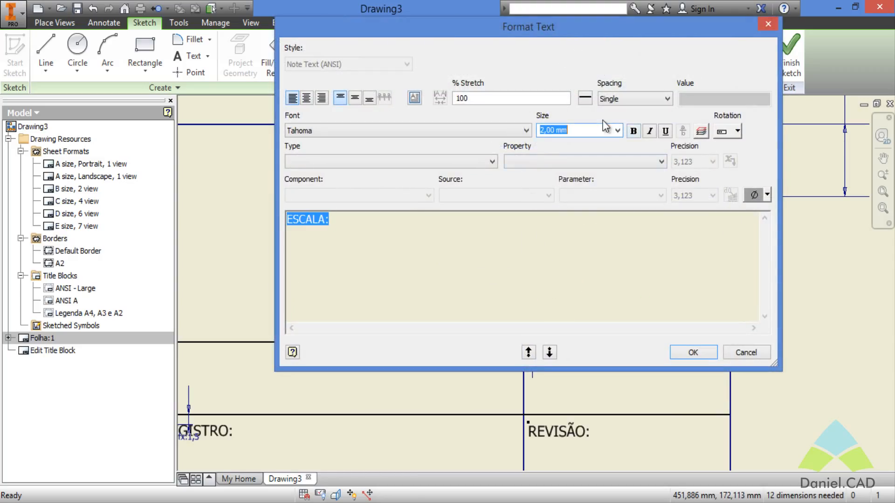
pyautogui.write('1.5')
pyautogui.click(707, 353)
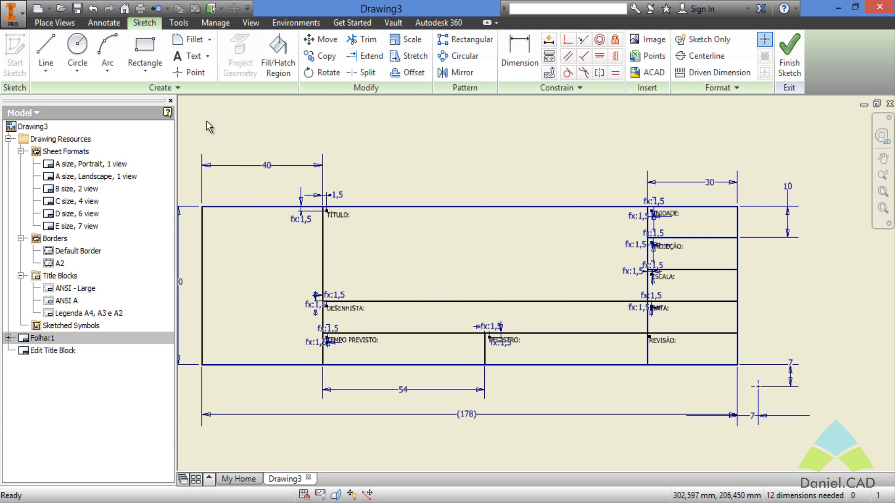
# Step: Start a new text in the large central "TÍTULO:" cell and insert the PART NUMBER field from the Properties - Model type
pyautogui.click(189, 55)
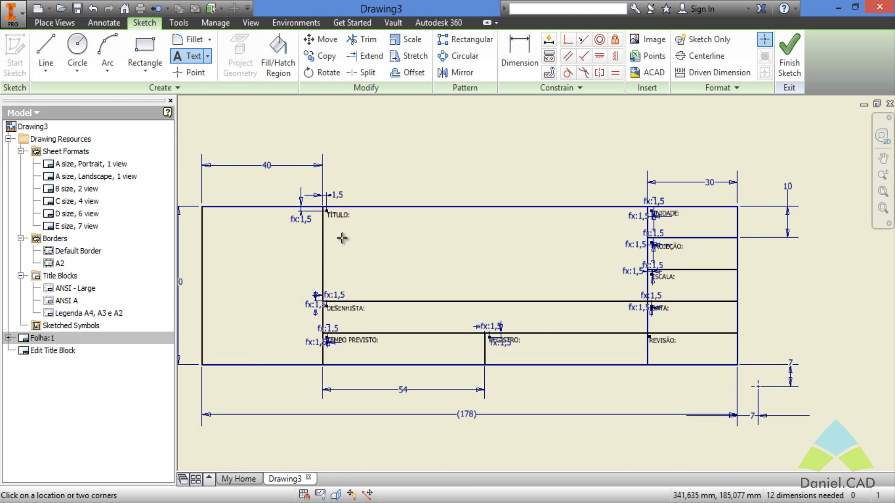
pyautogui.click(375, 277)
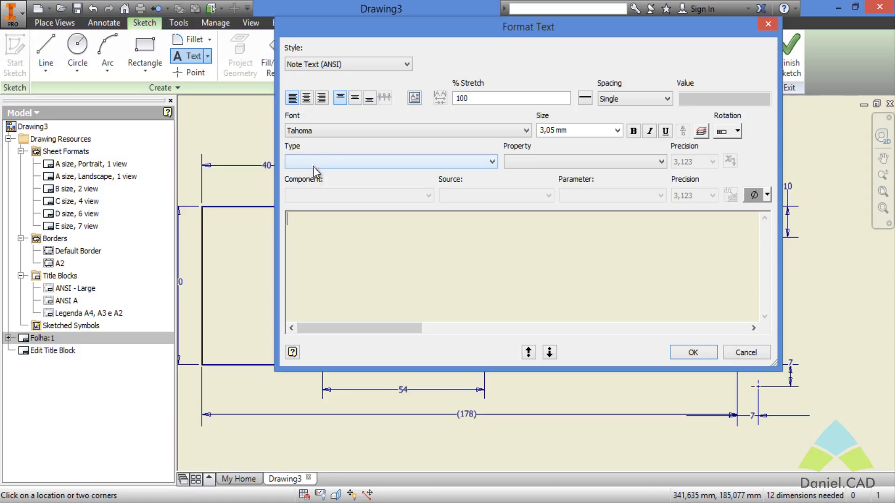
pyautogui.click(295, 164)
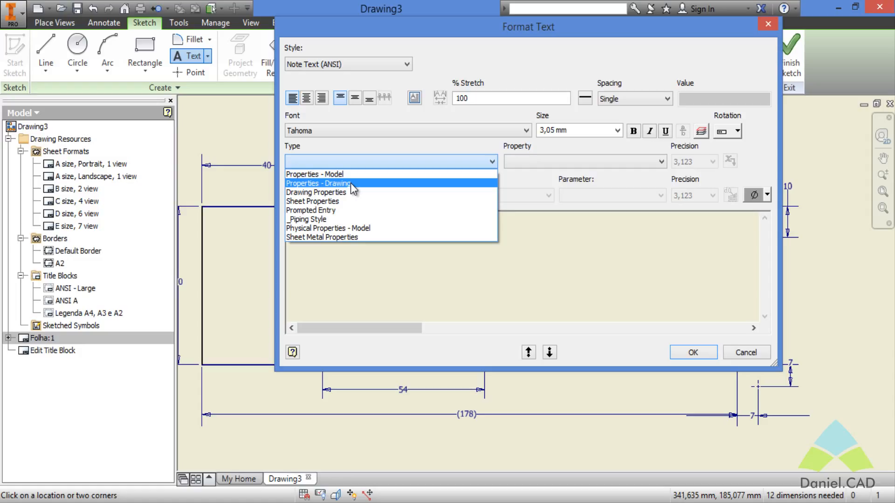
pyautogui.click(418, 194)
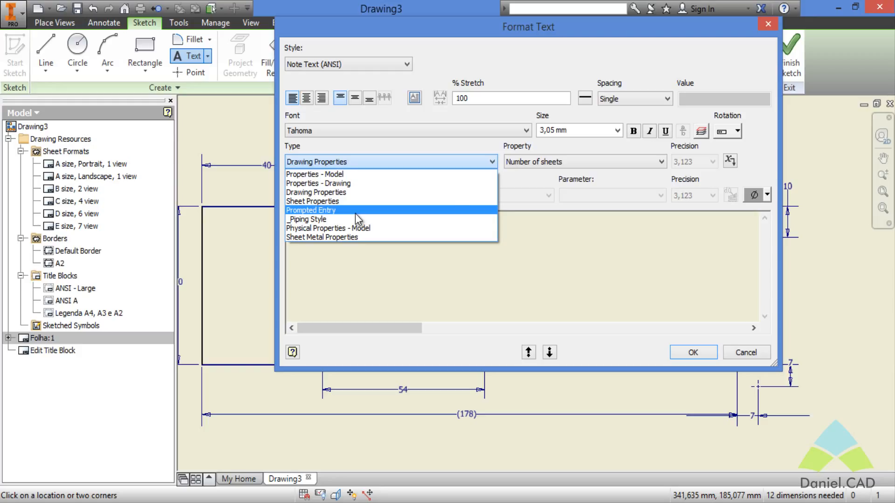
pyautogui.click(332, 216)
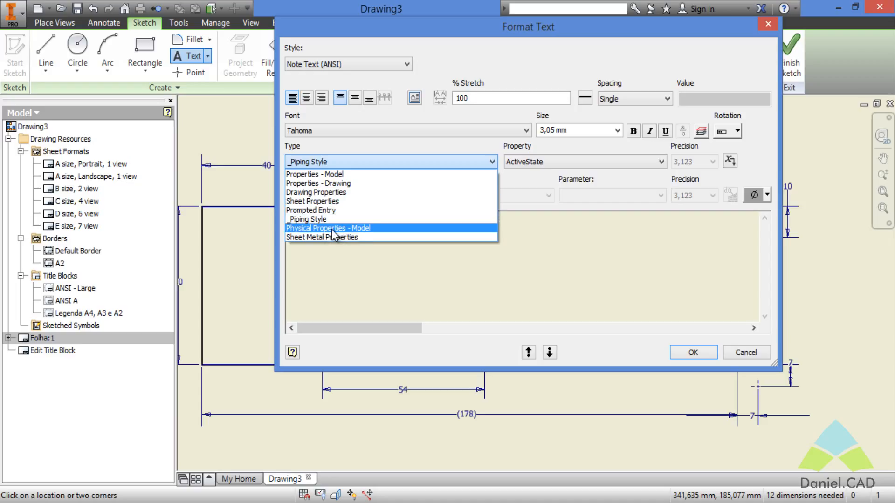
pyautogui.click(312, 174)
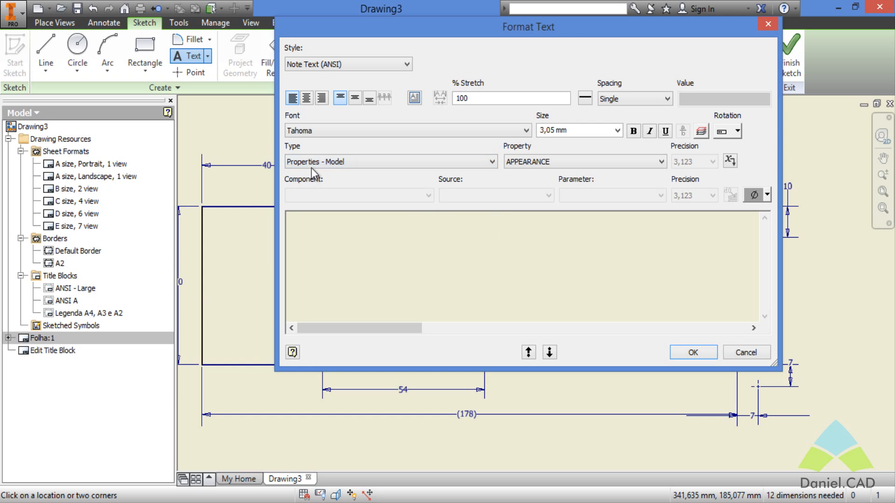
pyautogui.click(631, 163)
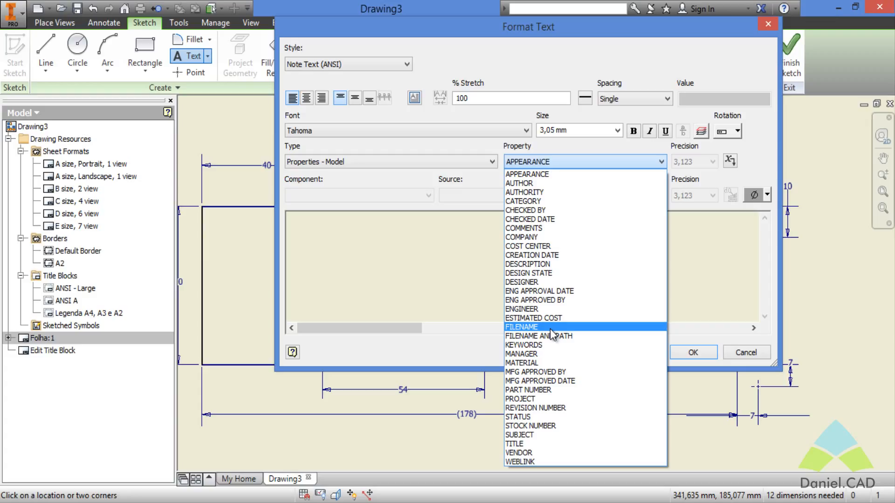
pyautogui.click(529, 390)
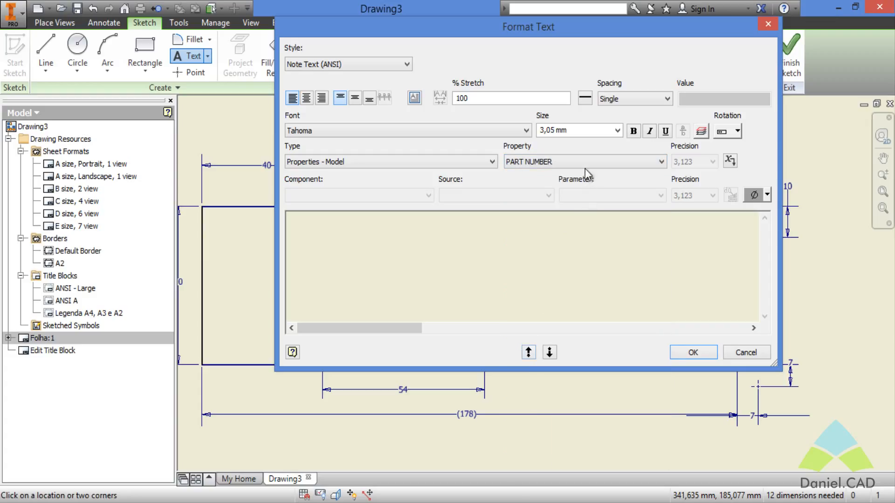
pyautogui.click(729, 162)
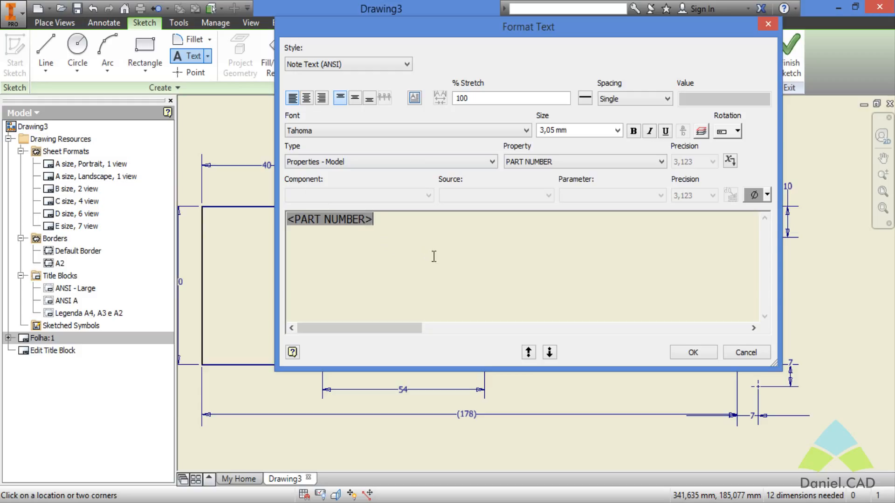
# Step: Justify the PART NUMBER field text to the centre horizontally and to the middle vertically
pyautogui.click(359, 220)
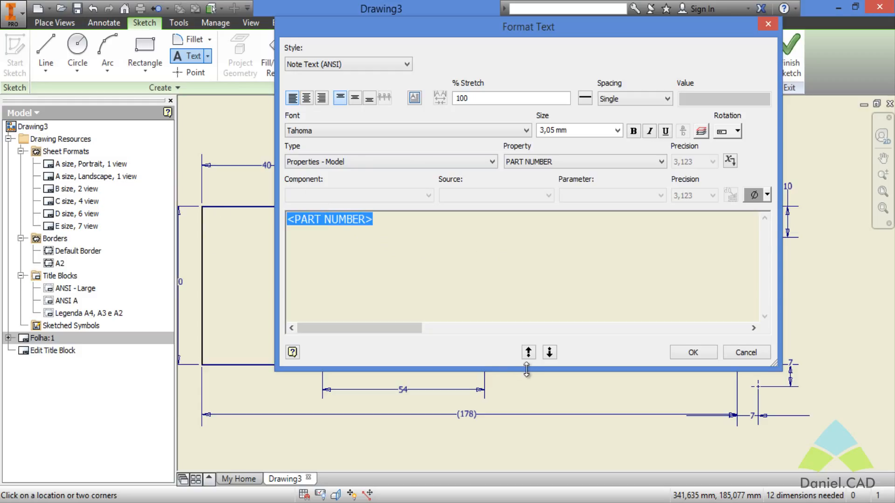
pyautogui.click(307, 99)
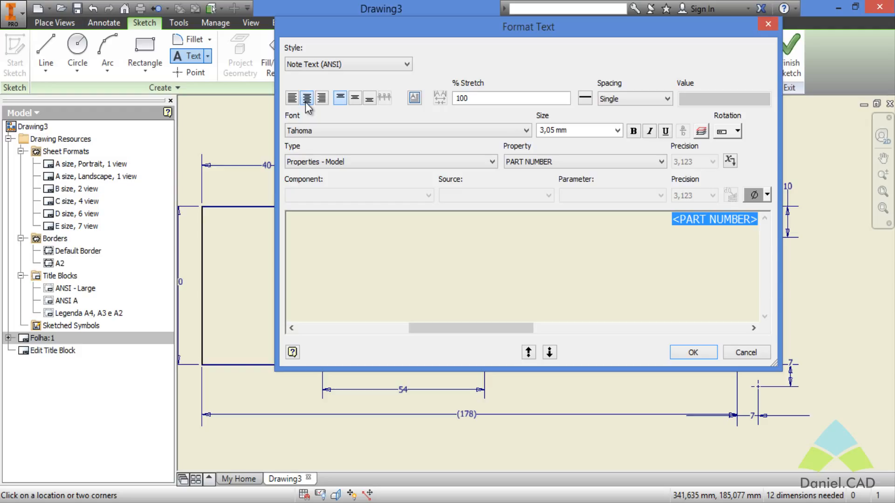
pyautogui.click(359, 98)
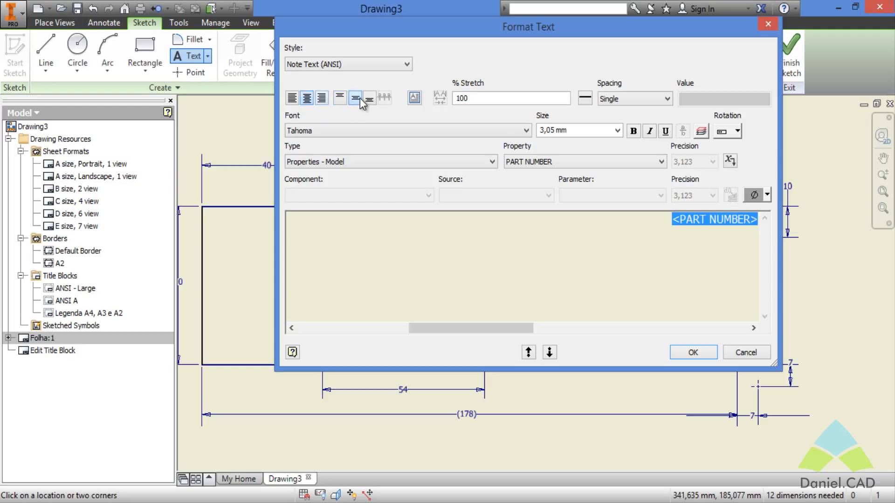
# Step: Set the PART NUMBER field's text height to 3,50 mm
pyautogui.moveTo(516, 328); pyautogui.dragTo(577, 327)
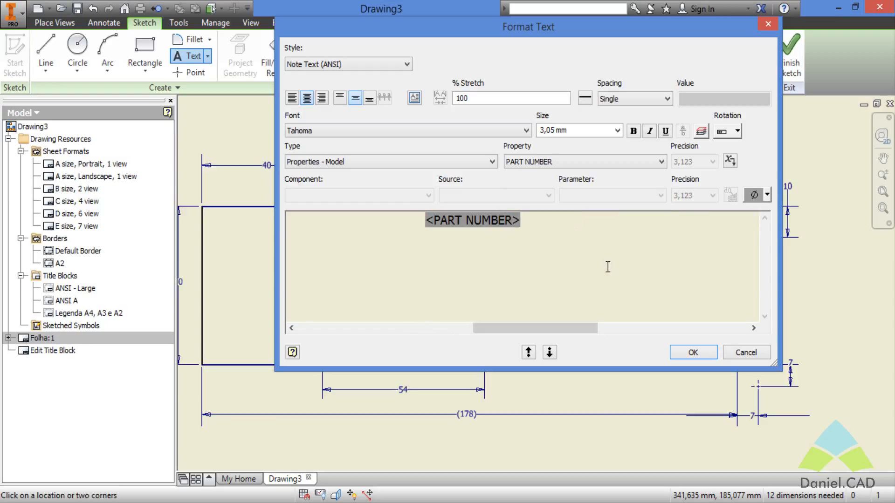
pyautogui.moveTo(614, 272); pyautogui.dragTo(333, 237)
pyautogui.click(606, 130)
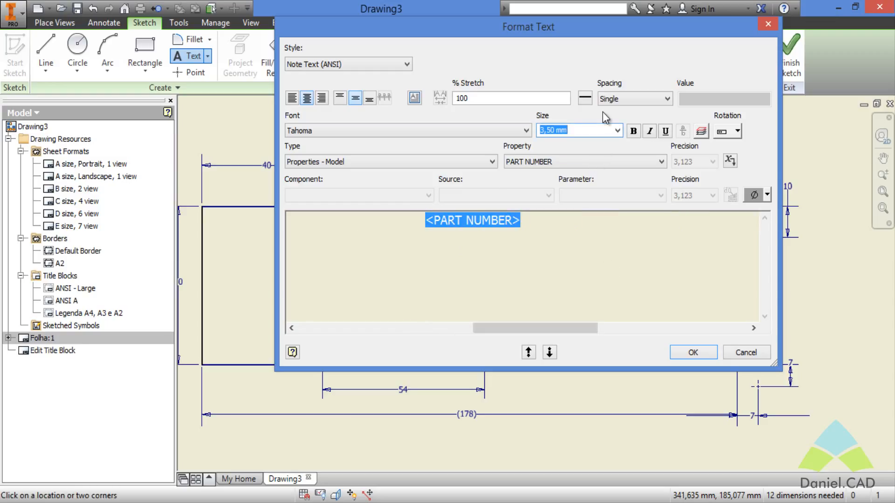
pyautogui.click(556, 238)
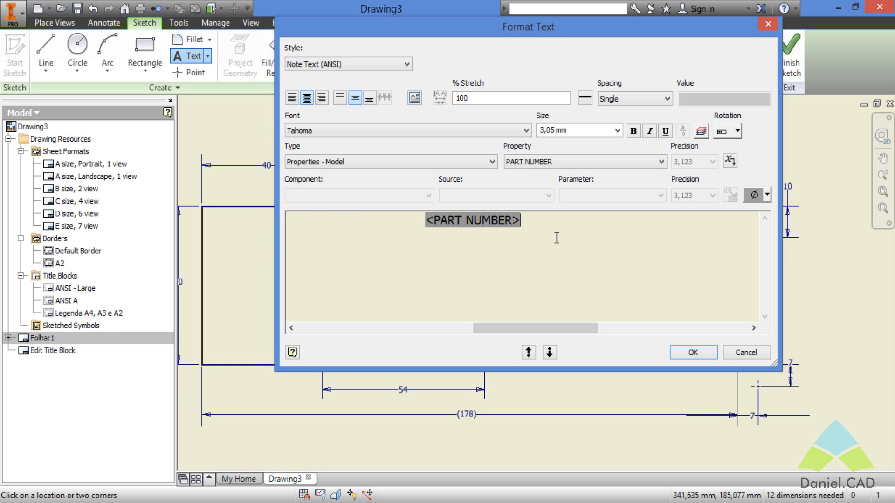
# Step: Confirm the PART NUMBER field text and move it near the middle of the "TÍTULO:" cell
pyautogui.moveTo(535, 233); pyautogui.dragTo(423, 216)
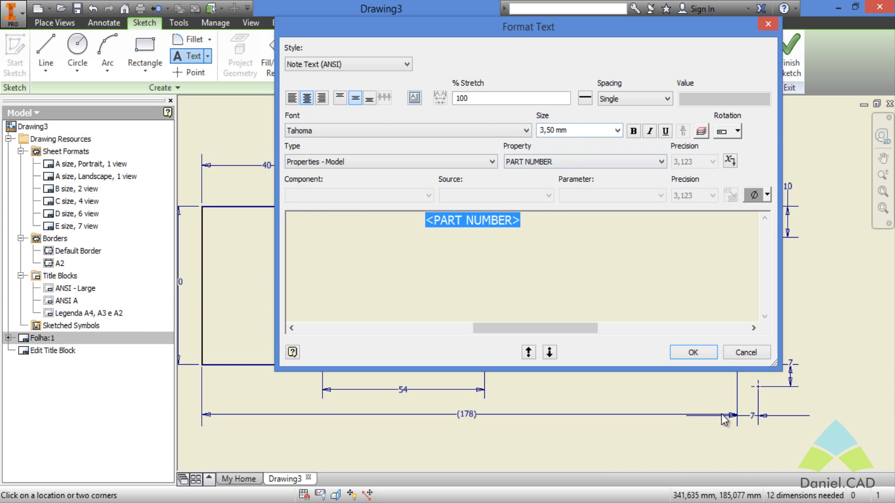
pyautogui.click(694, 353)
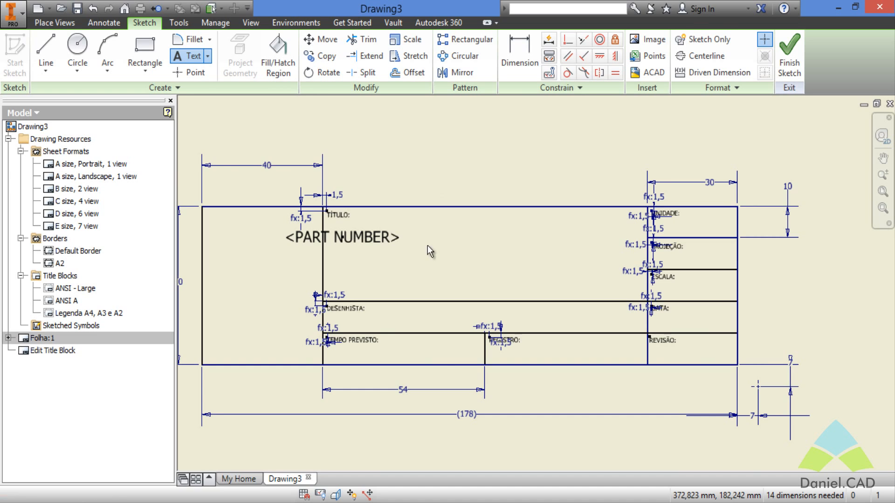
pyautogui.press('Escape')
pyautogui.click(397, 244)
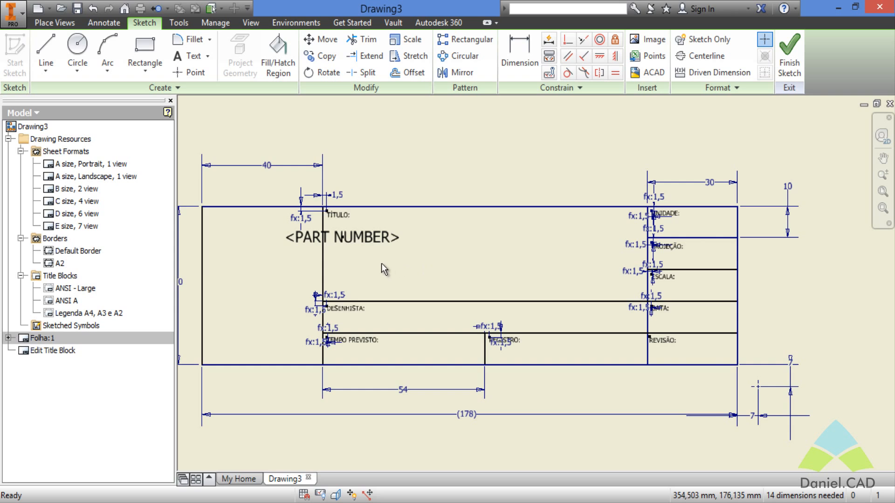
pyautogui.moveTo(366, 237); pyautogui.dragTo(495, 251)
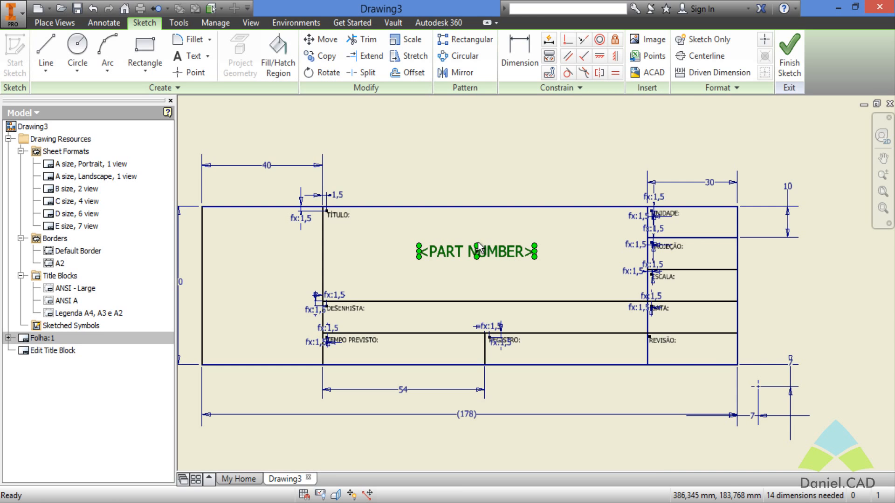
# Step: Stretch the PART NUMBER text box to all four borders of the "TÍTULO:" cell
pyautogui.moveTo(477, 245); pyautogui.dragTo(480, 207)
pyautogui.moveTo(476, 257); pyautogui.dragTo(477, 300)
pyautogui.moveTo(419, 254); pyautogui.dragTo(324, 254)
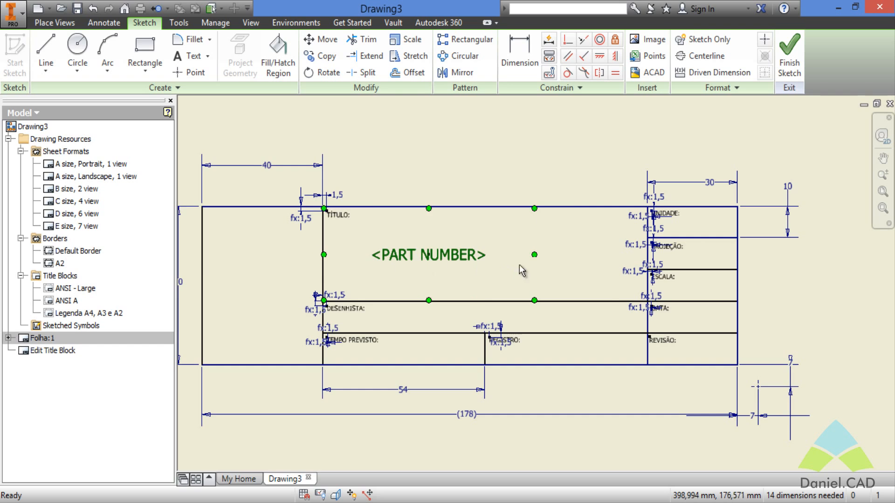
pyautogui.moveTo(534, 255); pyautogui.dragTo(646, 253)
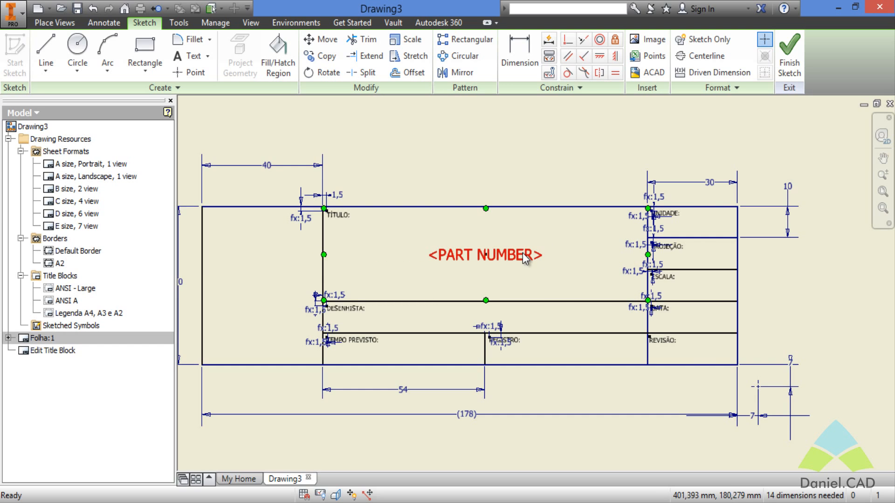
pyautogui.click(610, 397)
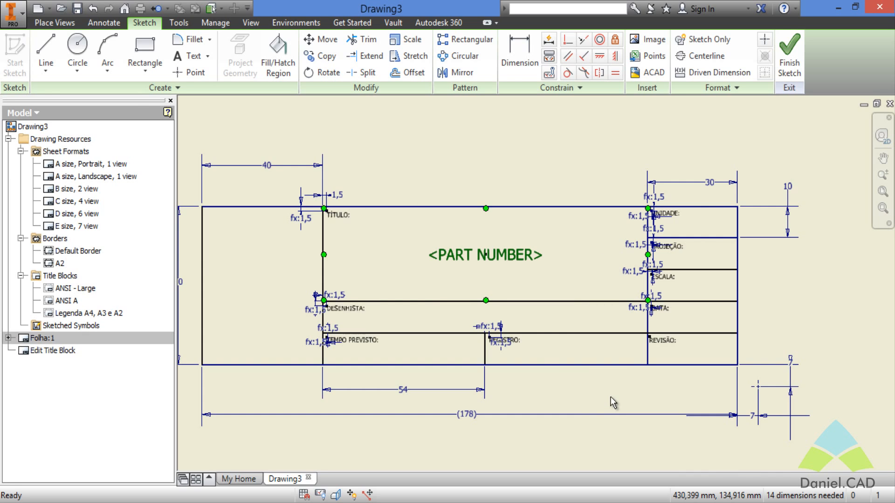
pyautogui.click(582, 401)
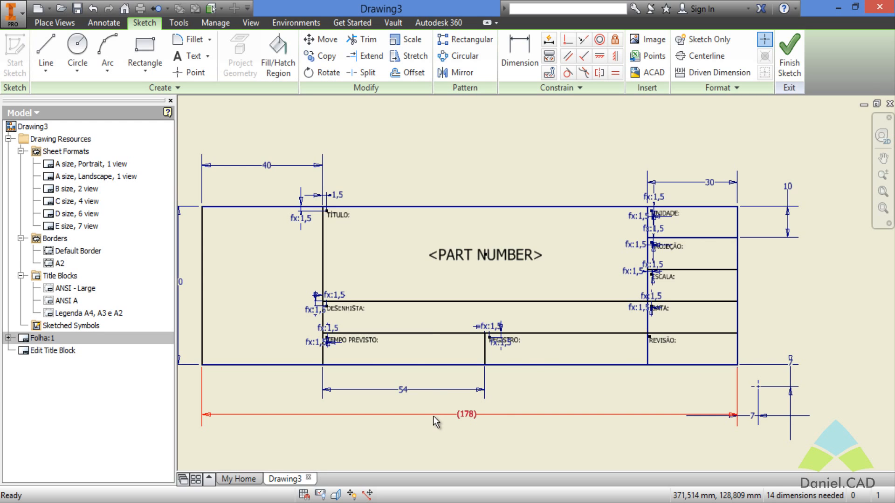
# Step: Start a new text in the "DESENHISTA:" cell and insert the AUTHOR field from the Properties - Model type
pyautogui.scroll(3, 465, 365)
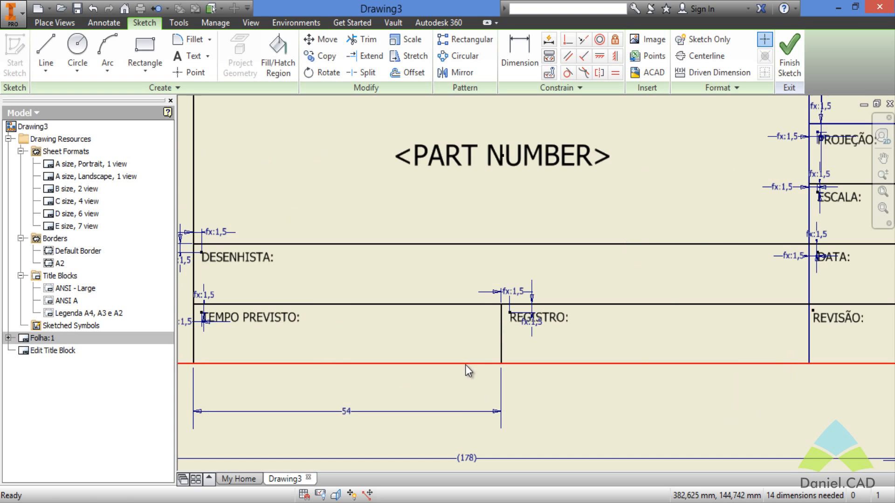
pyautogui.moveTo(445, 353); pyautogui.dragTo(488, 355, button='middle')
pyautogui.click(187, 56)
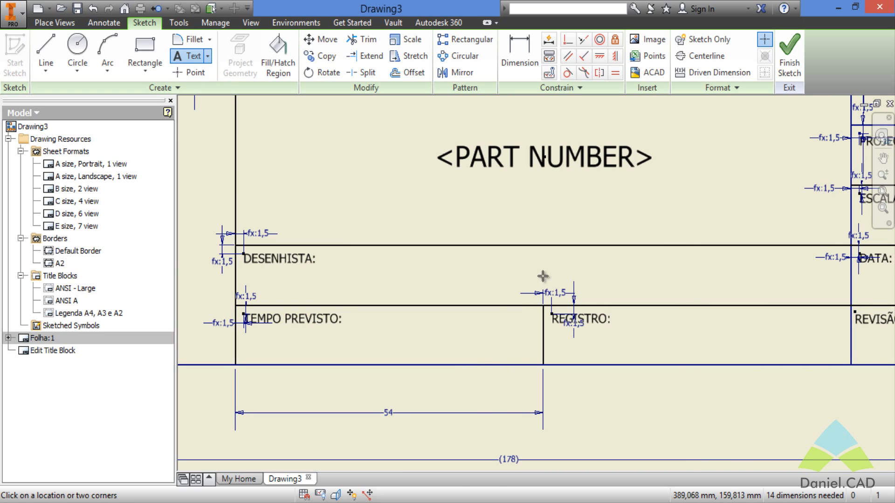
pyautogui.click(566, 295)
pyautogui.click(393, 166)
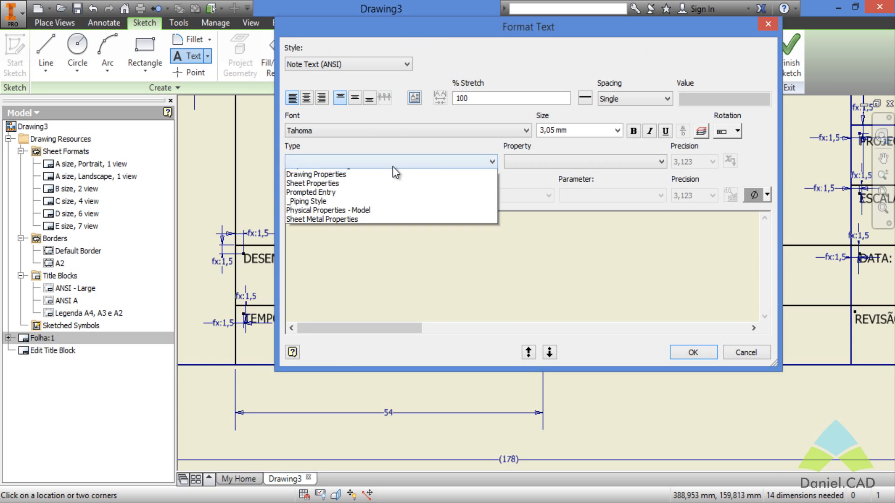
pyautogui.click(351, 174)
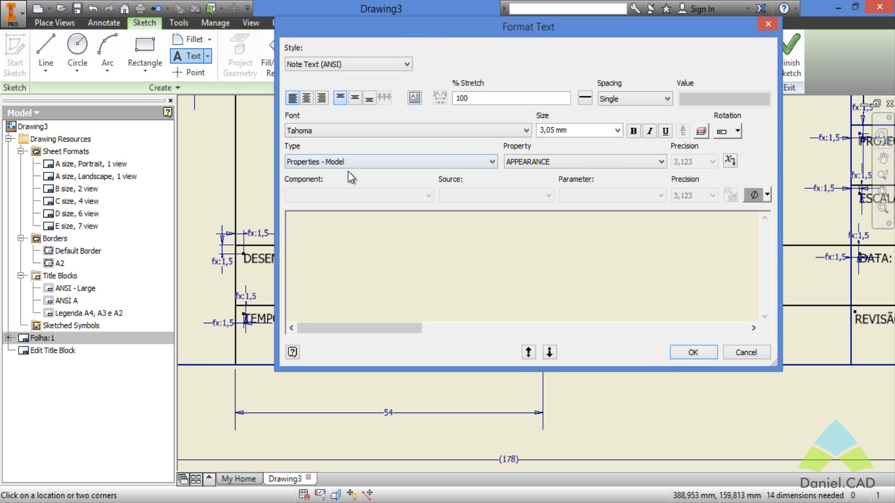
pyautogui.click(559, 161)
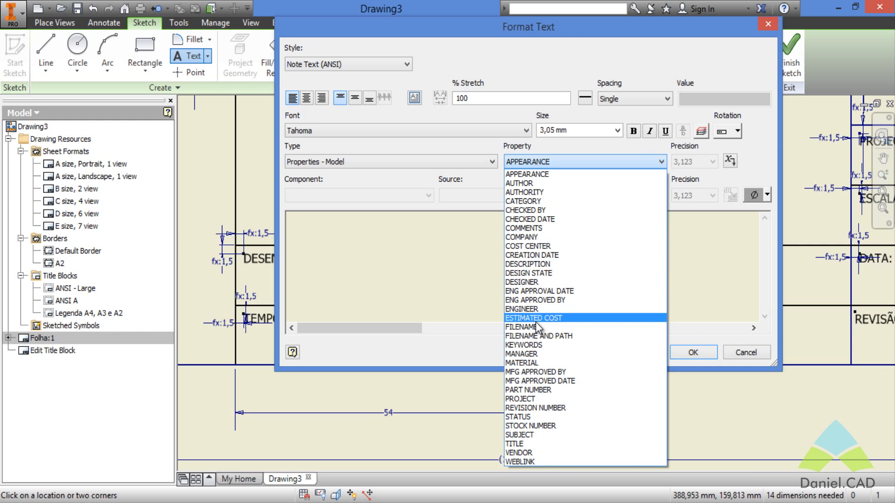
pyautogui.click(521, 183)
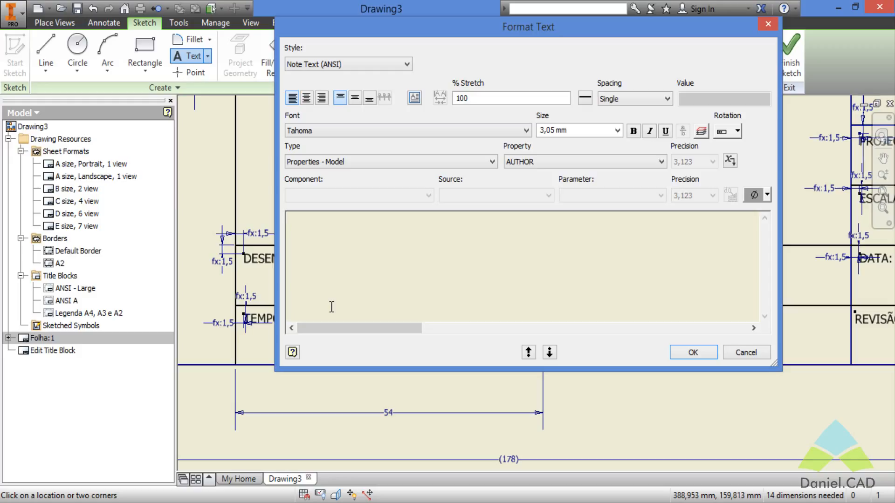
pyautogui.click(729, 161)
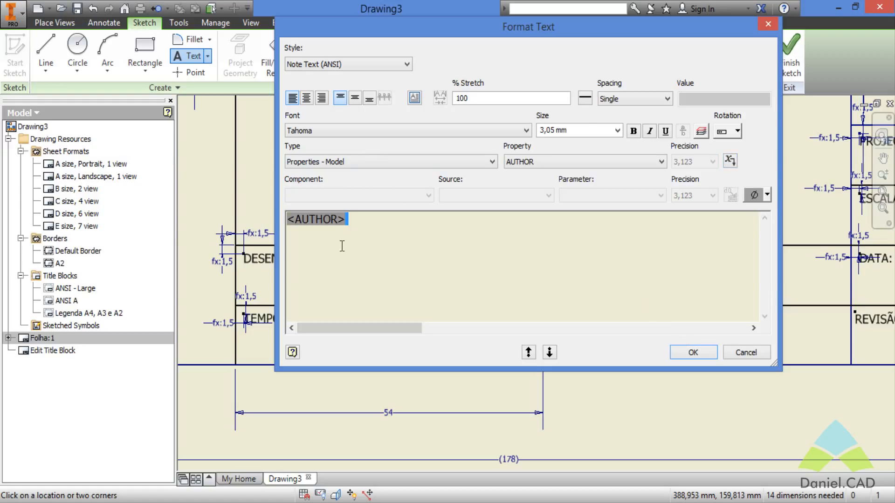
# Step: Set the AUTHOR field's text height to 2,50 mm and finish placing the text
pyautogui.moveTo(341, 246); pyautogui.dragTo(287, 219)
pyautogui.click(581, 130)
pyautogui.write('2.5')
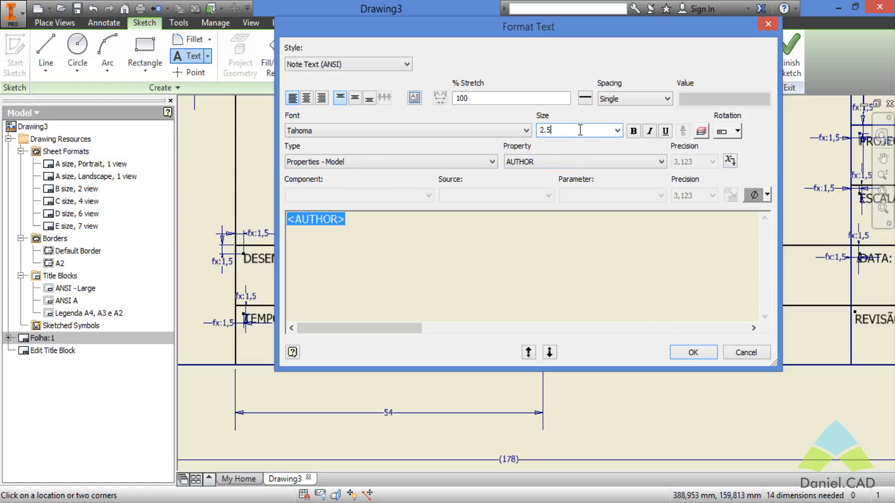
pyautogui.click(519, 219)
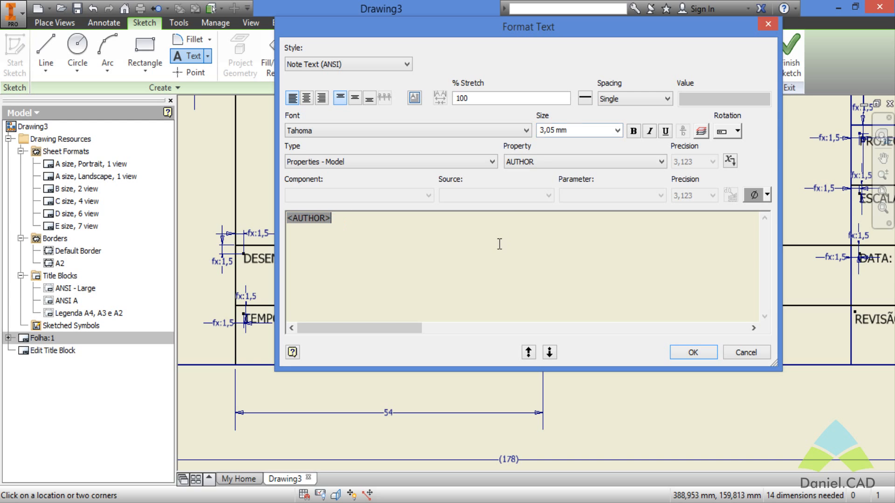
pyautogui.click(694, 353)
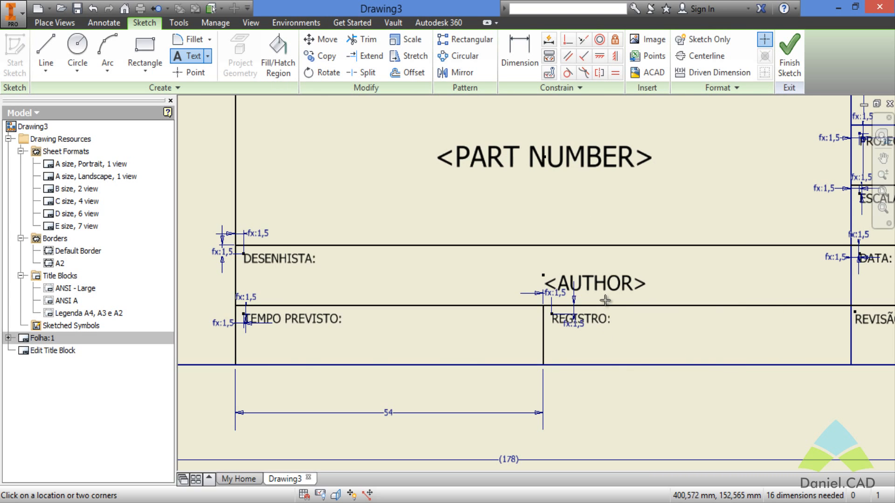
pyautogui.press('Escape')
# Step: Move the AUTHOR text within the "DESENHISTA:" cell and stretch its text box to all four cell borders
pyautogui.moveTo(605, 286); pyautogui.dragTo(558, 277)
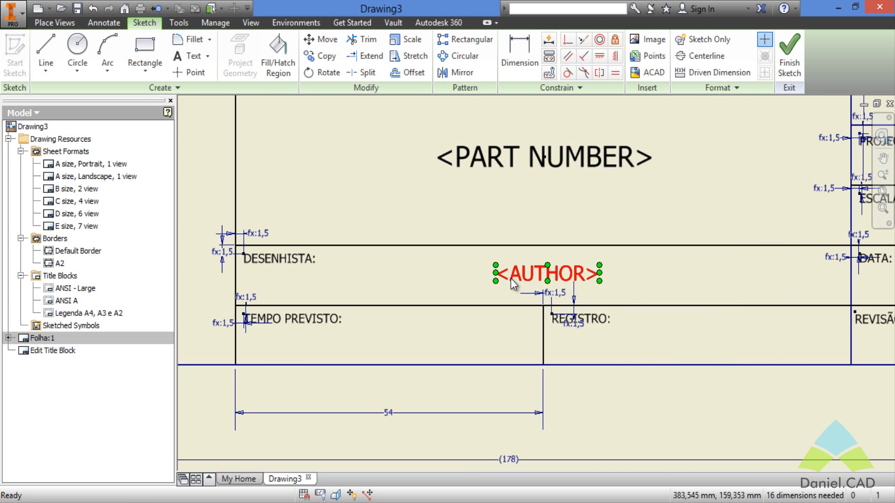
pyautogui.moveTo(495, 273); pyautogui.dragTo(235, 286)
pyautogui.moveTo(564, 287); pyautogui.dragTo(497, 293, button='middle')
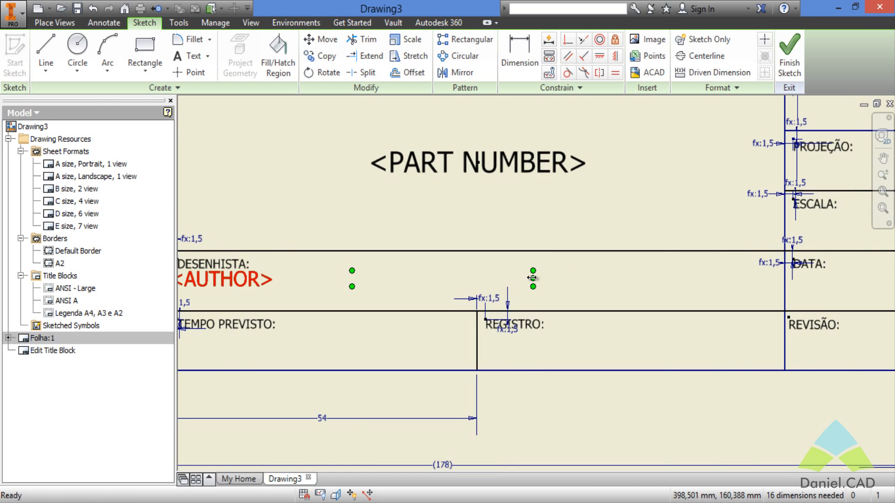
pyautogui.moveTo(533, 278); pyautogui.dragTo(784, 274)
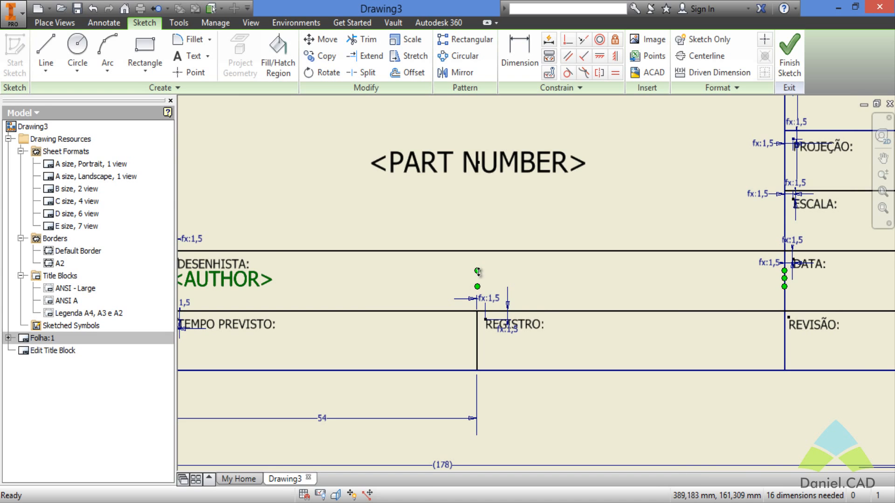
pyautogui.moveTo(484, 254); pyautogui.dragTo(483, 253)
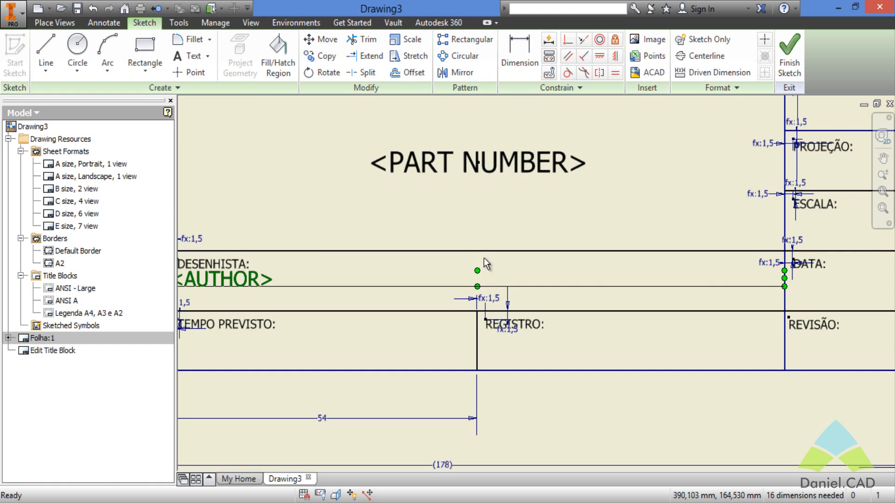
pyautogui.moveTo(477, 287); pyautogui.dragTo(480, 313)
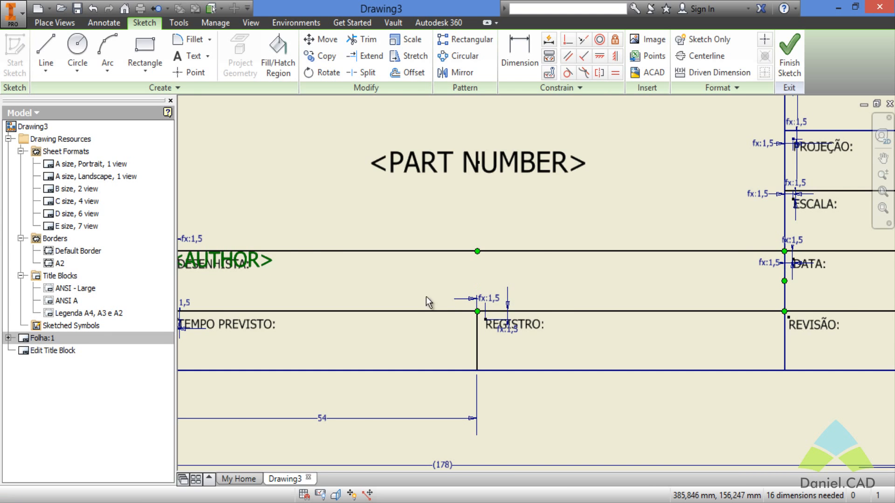
pyautogui.moveTo(356, 297); pyautogui.dragTo(457, 300, button='middle')
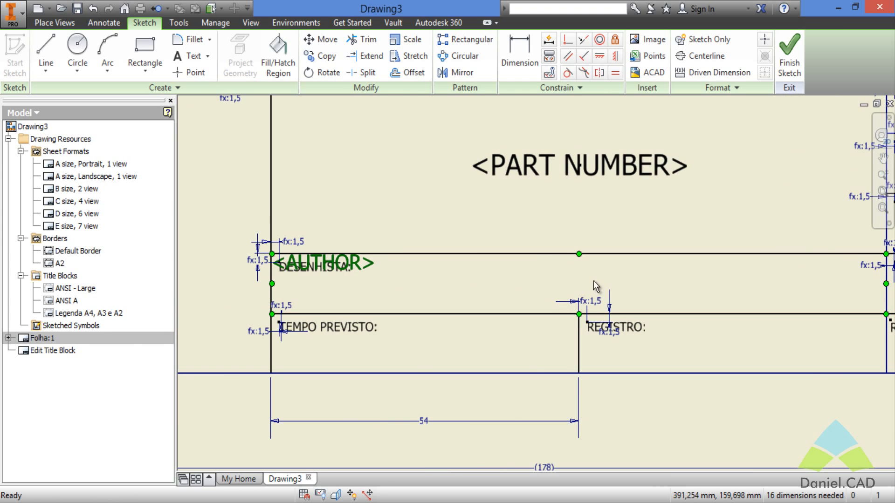
pyautogui.moveTo(592, 278); pyautogui.dragTo(538, 279, button='middle')
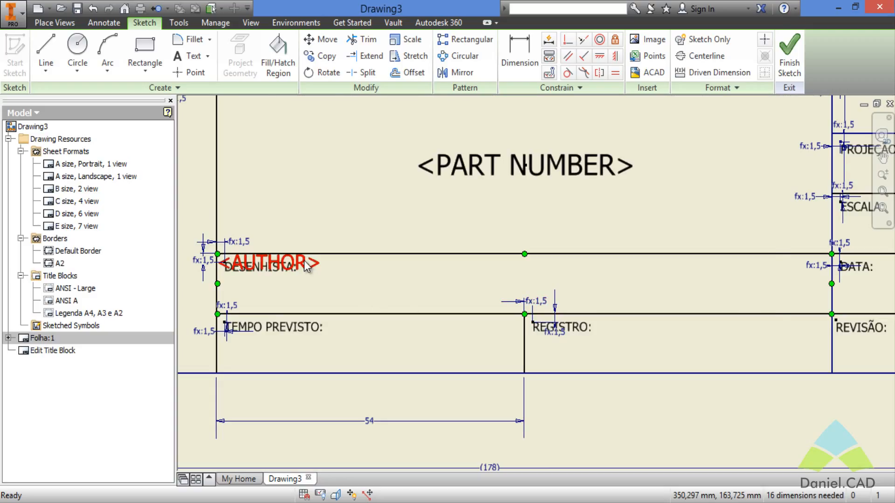
# Step: Justify the AUTHOR field text to the centre horizontally and to the middle vertically
pyautogui.doubleClick(369, 293)
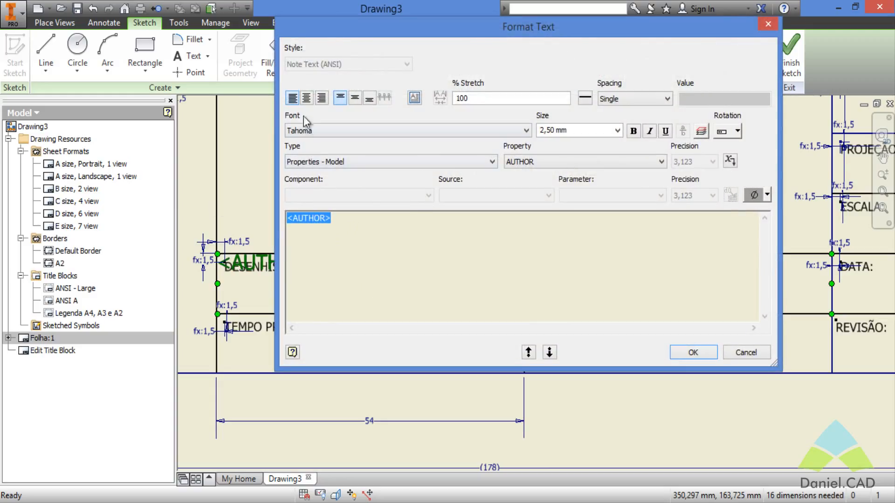
pyautogui.click(306, 98)
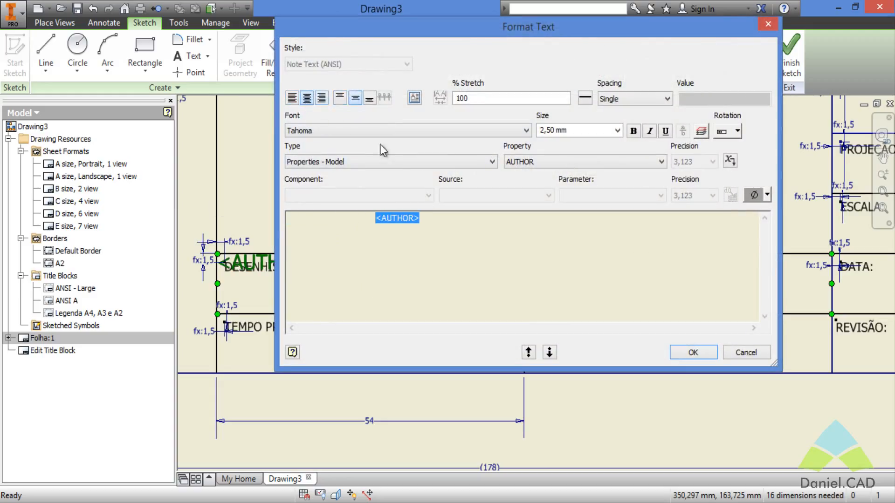
pyautogui.click(693, 353)
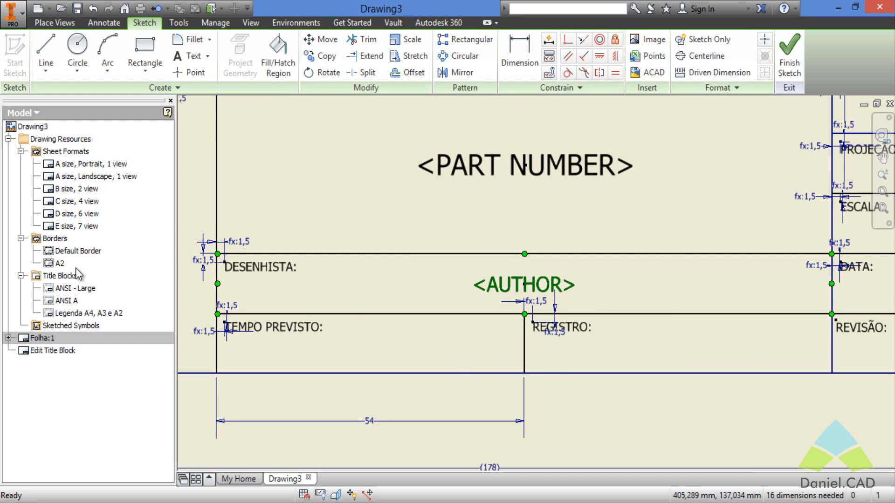
# Step: Start a new text in the "TEMPO PREVISTO:" cell as a Prompted Entry with the prompt "Tempo Previsto:"
pyautogui.press('F2')
pyautogui.moveTo(635, 396); pyautogui.dragTo(679, 372)
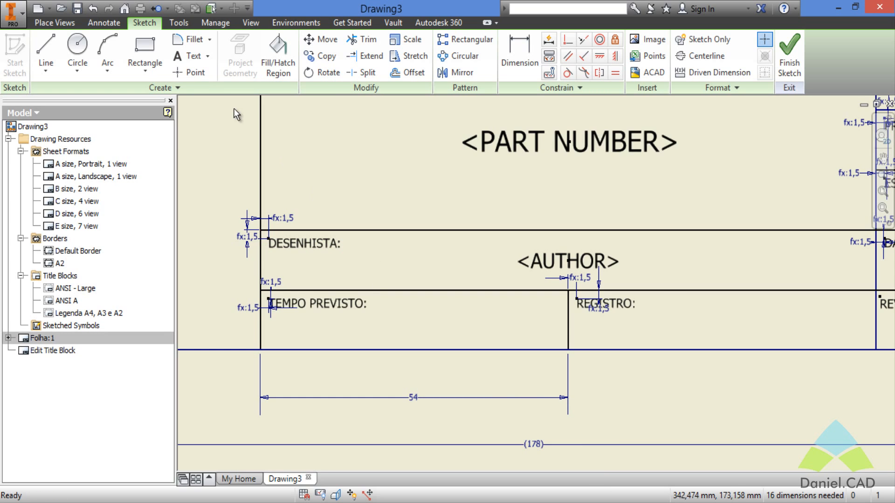
pyautogui.click(194, 59)
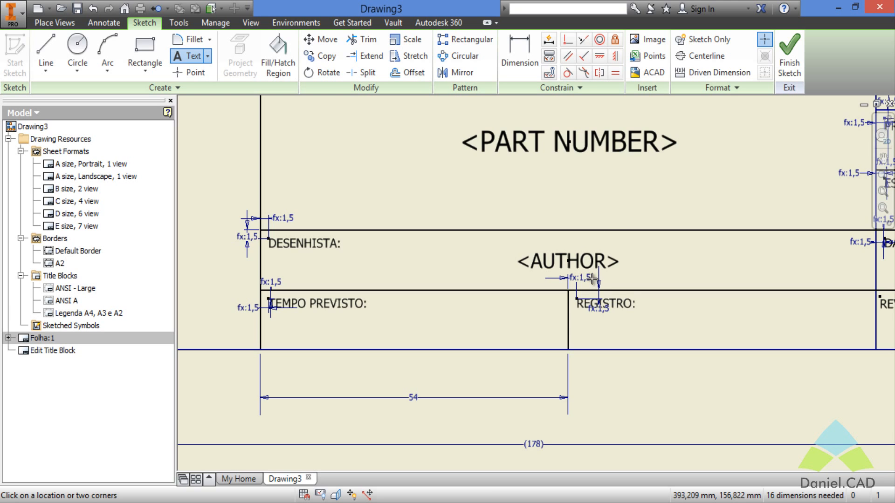
pyautogui.scroll(3, 268, 303)
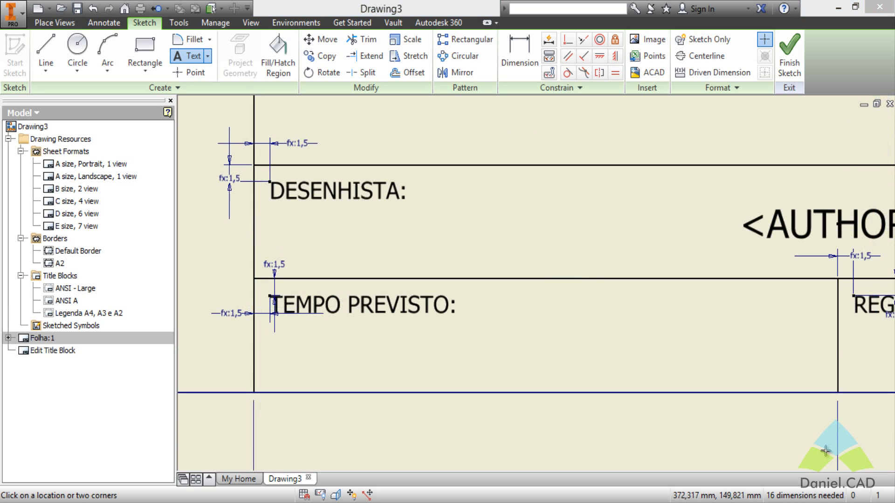
pyautogui.click(657, 336)
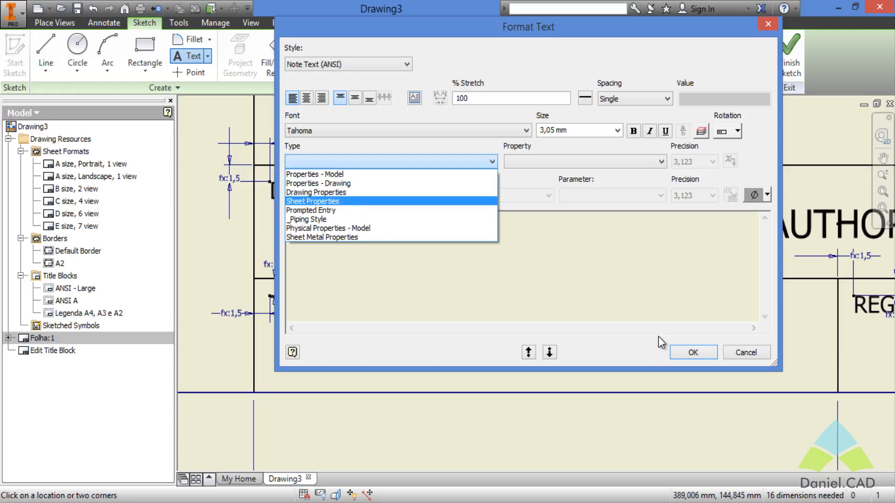
pyautogui.press('Down')
pyautogui.press('Return')
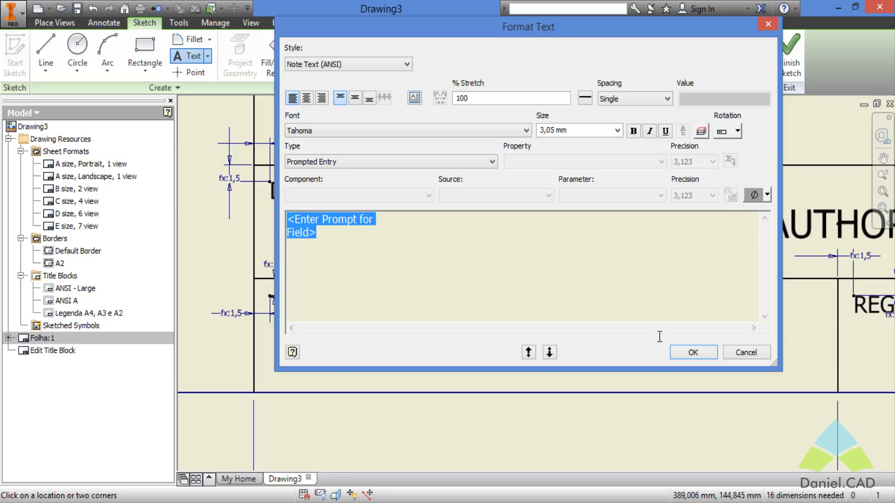
pyautogui.write('Tempo Previ')
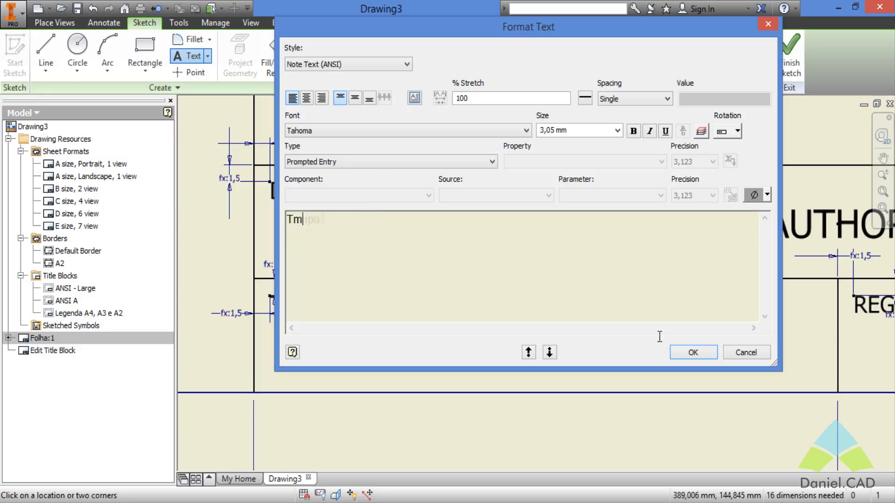
pyautogui.write('sto:')
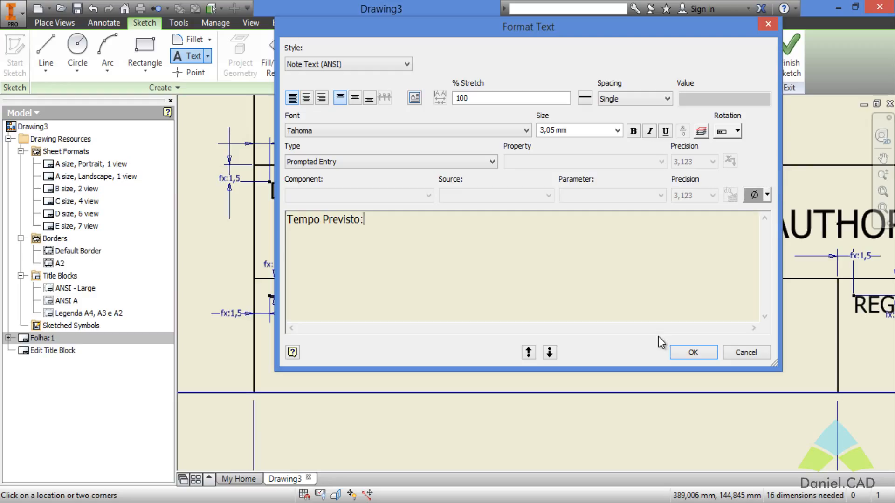
# Step: Justify the "Tempo Previsto:" prompted entry to the centre horizontally and the middle vertically, and finish placing it
pyautogui.hotkey('ctrl', 'a')
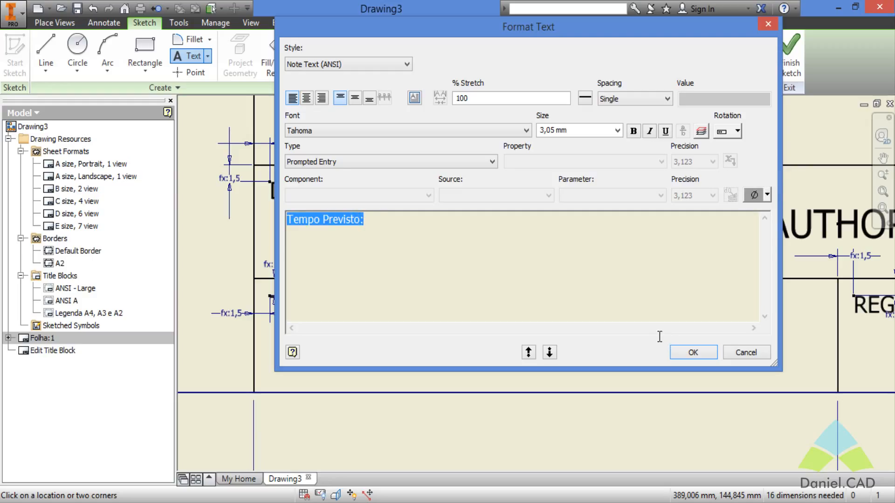
pyautogui.hotkey('ctrl', 'e')
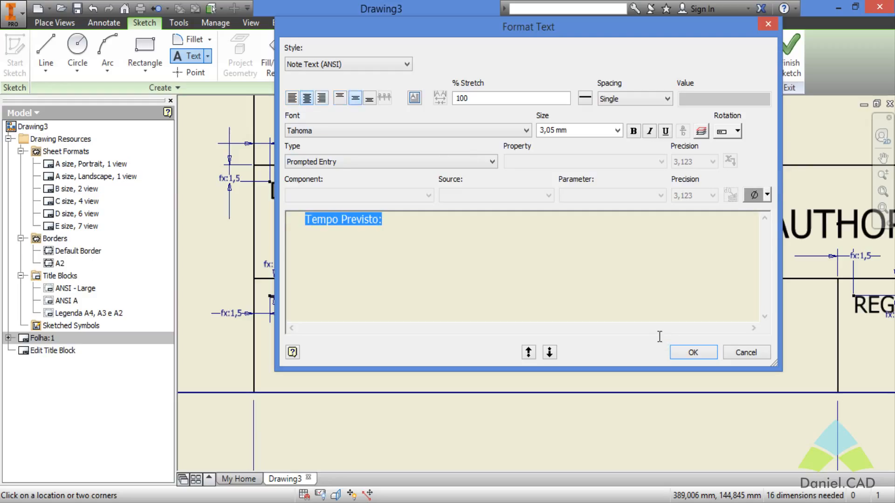
pyautogui.click(692, 352)
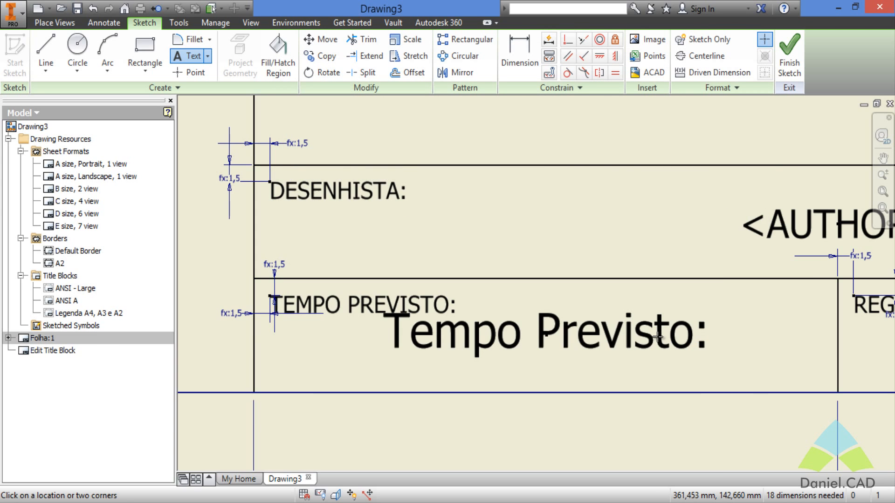
pyautogui.press('Escape')
# Step: Edit the "Tempo Previsto:" prompted entry and set its text height to 2 mm
pyautogui.scroll(3, 658, 336)
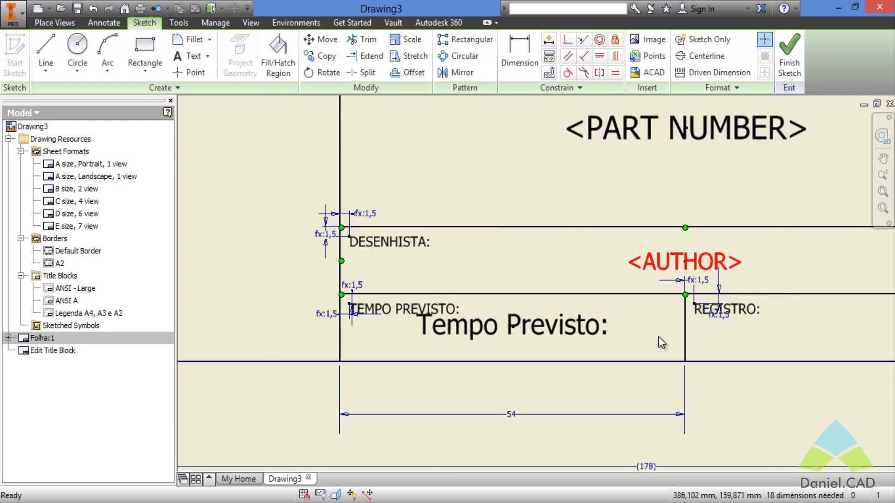
pyautogui.doubleClick(658, 337)
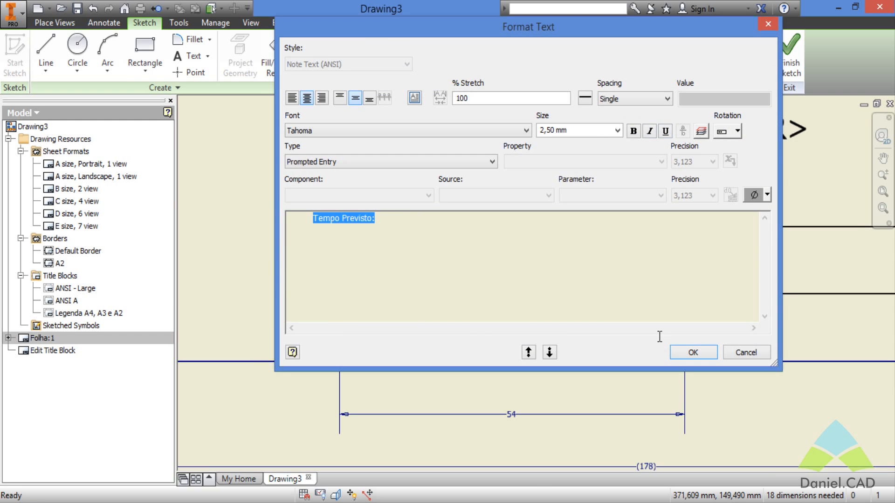
pyautogui.press('Tab')
pyautogui.write('2')
pyautogui.press('Return')
pyautogui.press('Return')
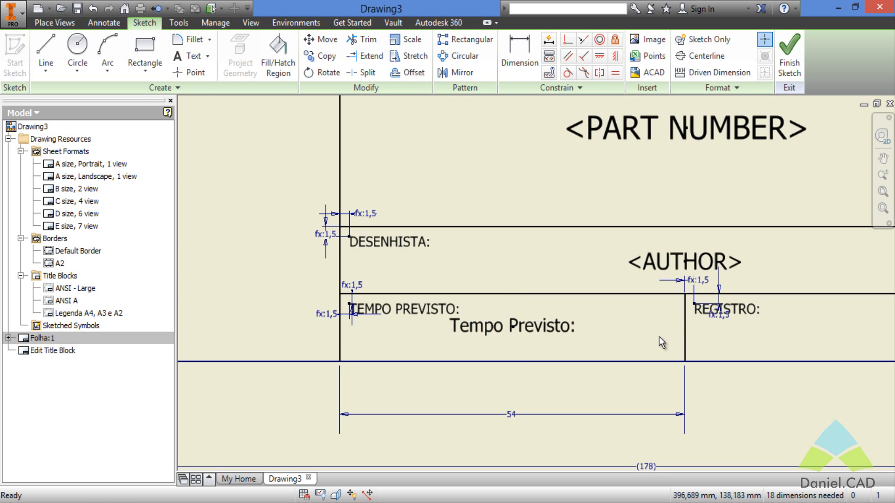
# Step: Start a new text spanning the "REGISTRO:" cell and set its type to Properties - Model
pyautogui.moveTo(659, 337)
pyautogui.mouseDown(button='middle')
pyautogui.moveTo(625, 273)
pyautogui.moveTo(500, 328)
pyautogui.moveTo(630, 337)
pyautogui.moveTo(588, 350)
pyautogui.moveTo(580, 368)
pyautogui.mouseUp(button='middle')
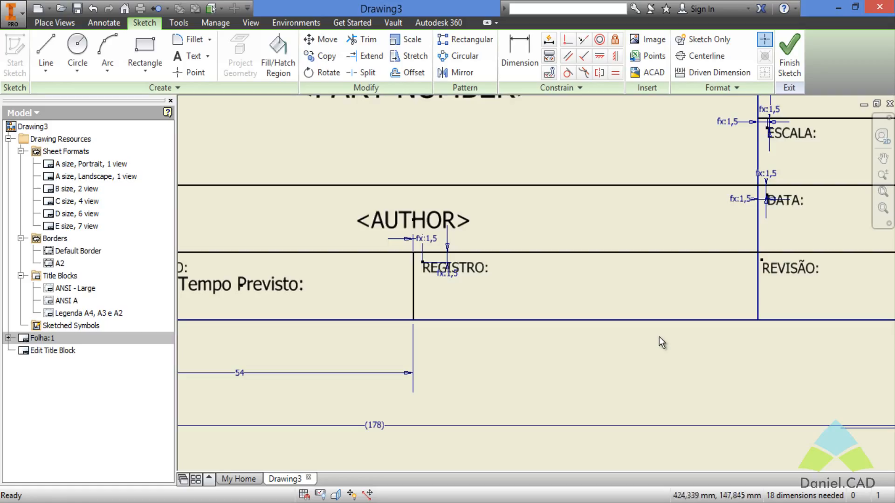
pyautogui.press('t')
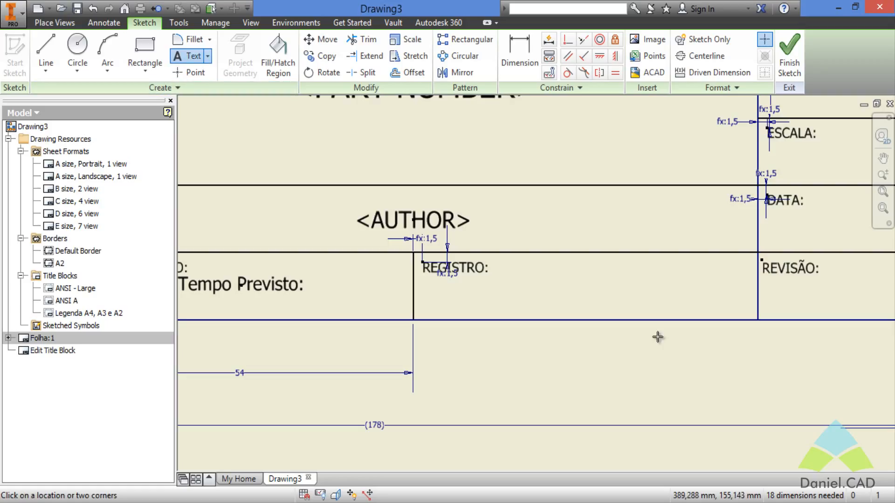
pyautogui.moveTo(412, 251); pyautogui.dragTo(759, 323)
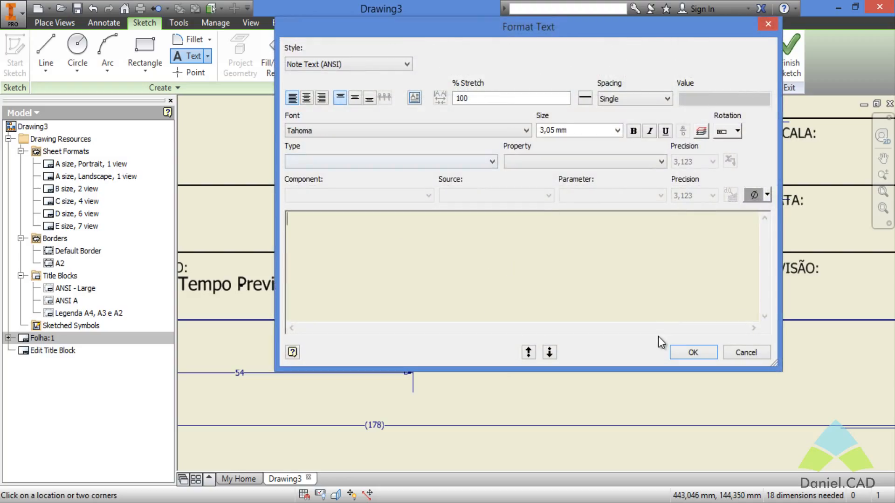
pyautogui.click(391, 161)
pyautogui.click(315, 173)
# Step: Link the text in the "REGISTRO:" cell to the STOCK NUMBER property
pyautogui.click(583, 161)
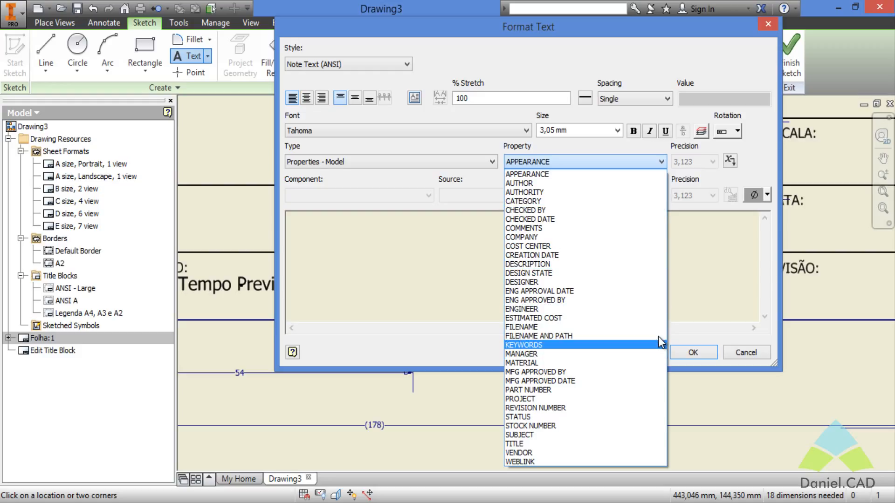
pyautogui.press('Down')
pyautogui.press('Down')
pyautogui.press('Down')
pyautogui.press('Down')
pyautogui.press('Down')
pyautogui.press('Down')
pyautogui.press('Down')
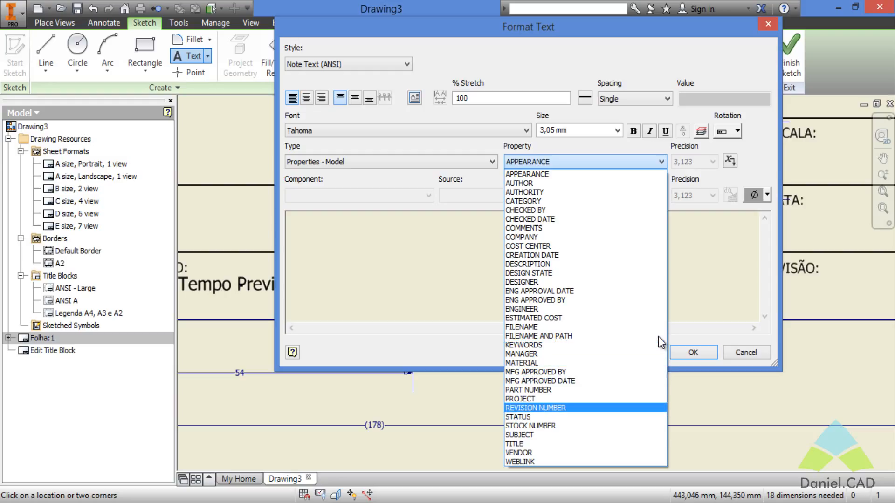
pyautogui.press('Down')
pyautogui.press('Down')
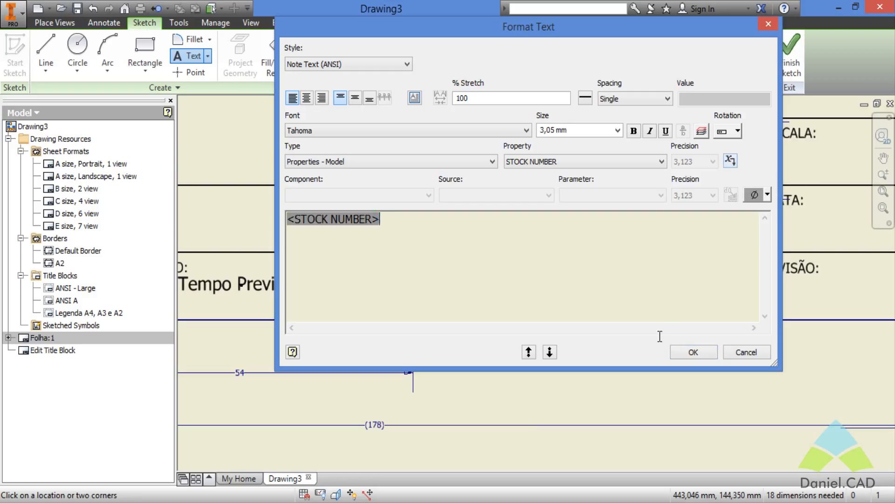
# Step: Set the STOCK NUMBER text height to 2 mm, centre it horizontally and vertically, and finish placing it
pyautogui.hotkey('ctrl', 'a')
pyautogui.press('Tab')
pyautogui.write('2')
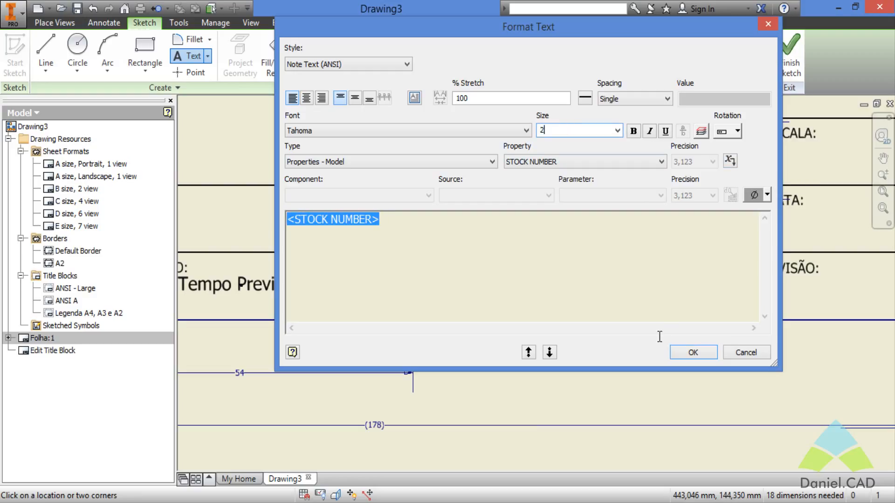
pyautogui.press('Tab')
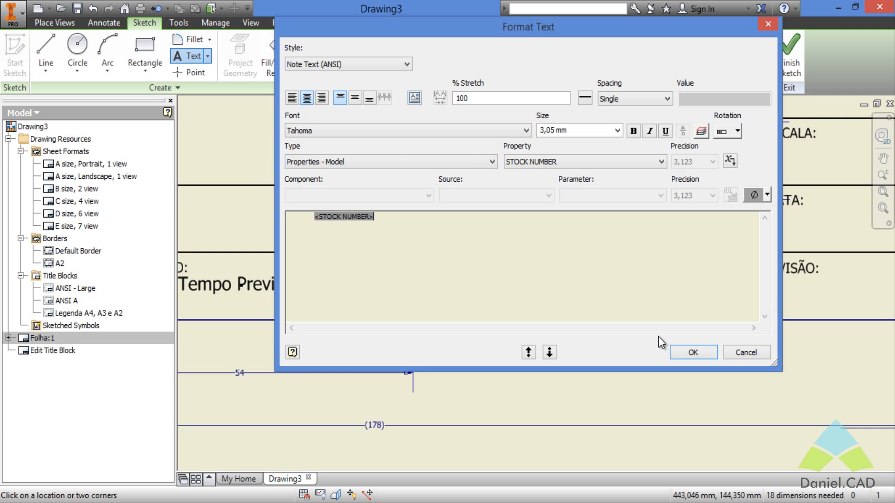
pyautogui.press('Return')
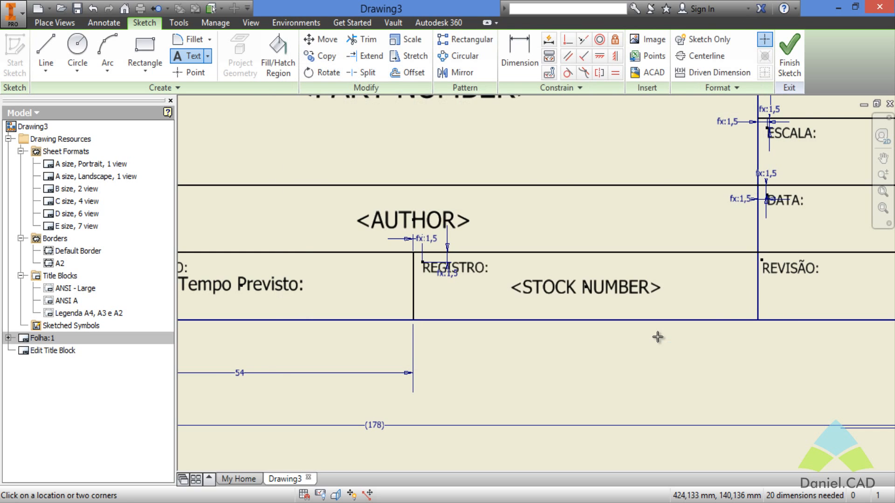
# Step: Start a new text with its box spanning the whole "UNIDADE:" cell, corner to corner
pyautogui.moveTo(657, 337); pyautogui.dragTo(482, 358, button='middle')
pyautogui.scroll(3, 657, 337)
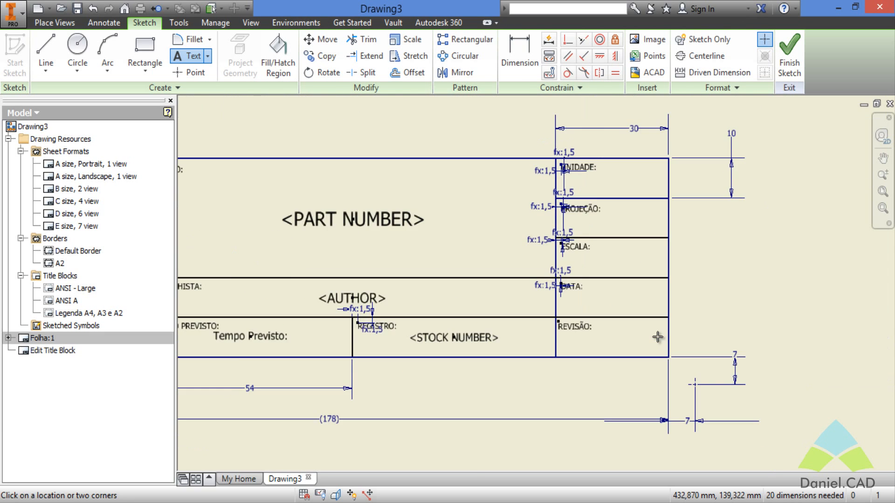
pyautogui.scroll(-1, 657, 337)
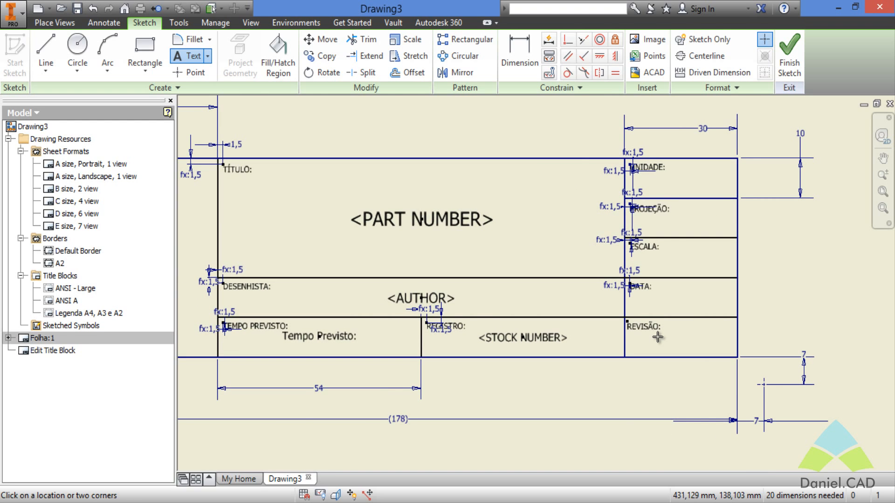
pyautogui.moveTo(657, 337); pyautogui.dragTo(538, 365, button='middle')
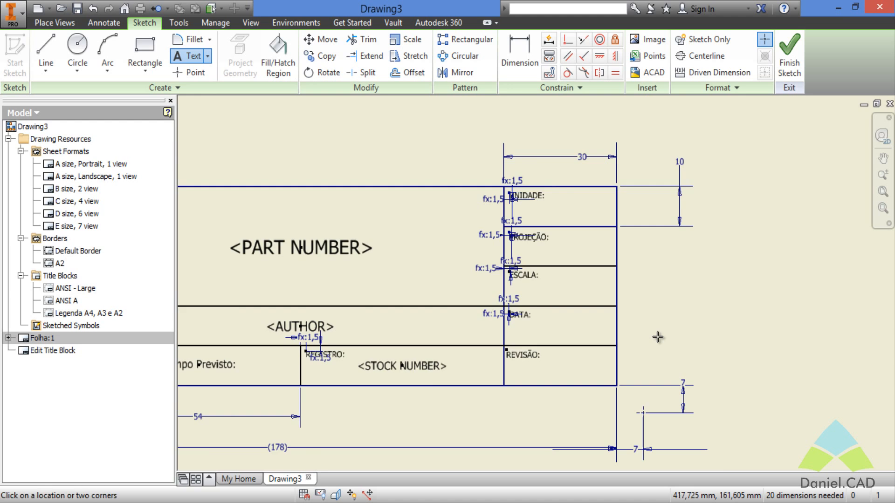
pyautogui.scroll(1, 657, 336)
pyautogui.scroll(-3, 657, 337)
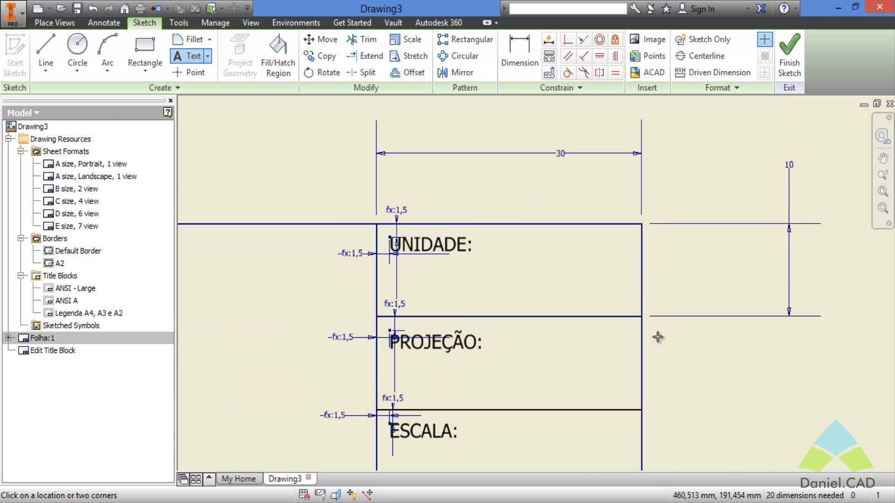
pyautogui.moveTo(377, 223)
pyautogui.mouseDown()
pyautogui.moveTo(491, 282)
pyautogui.moveTo(642, 316)
pyautogui.mouseUp()
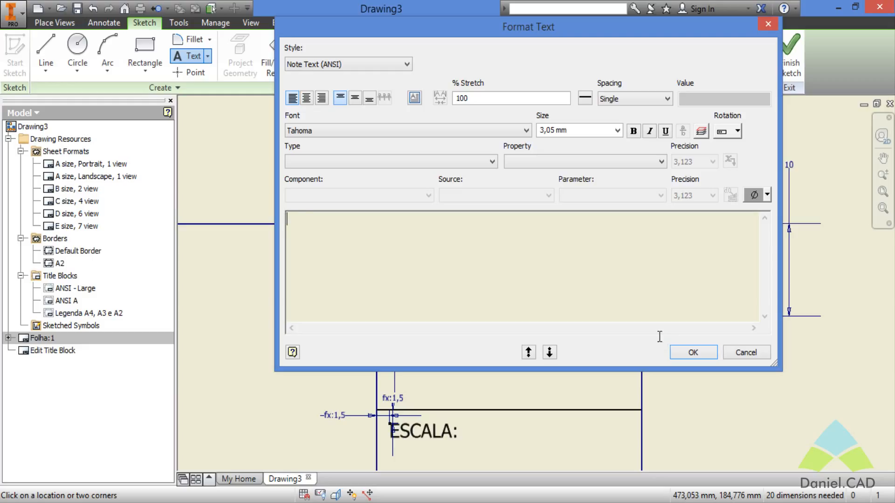
# Step: Define the text in the "UNIDADE:" cell as a Prompted Entry with the prompt "Unidade:"
pyautogui.write('mm')
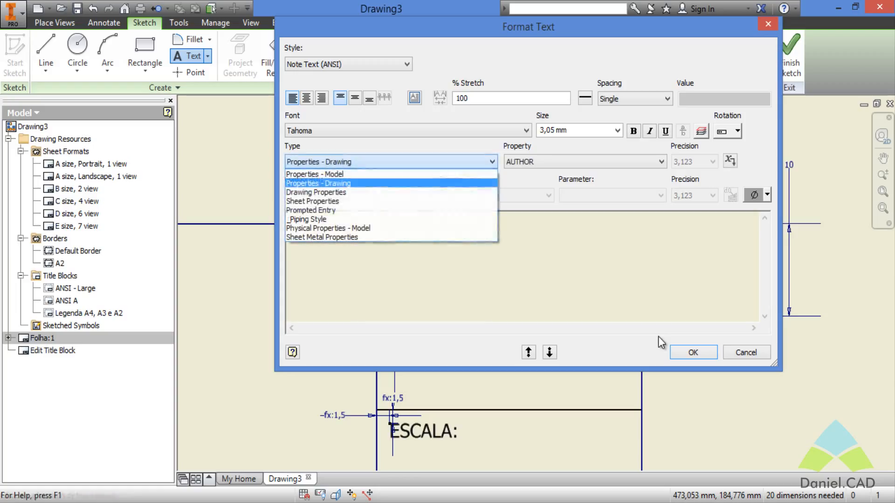
pyautogui.press('Down')
pyautogui.press('Down')
pyautogui.press('Down')
pyautogui.press('Up')
pyautogui.press('Up')
pyautogui.press('Up')
pyautogui.press('Up')
pyautogui.press('Down')
pyautogui.press('Down')
pyautogui.press('Down')
pyautogui.press('Down')
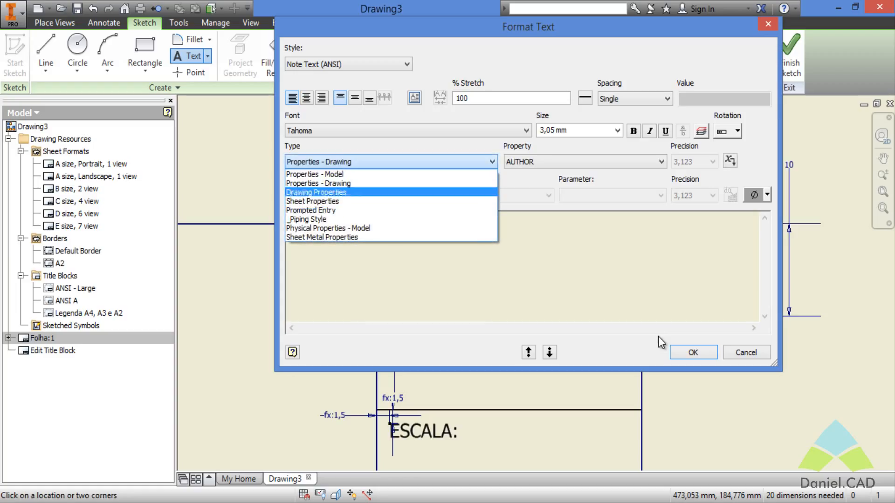
pyautogui.press('Return')
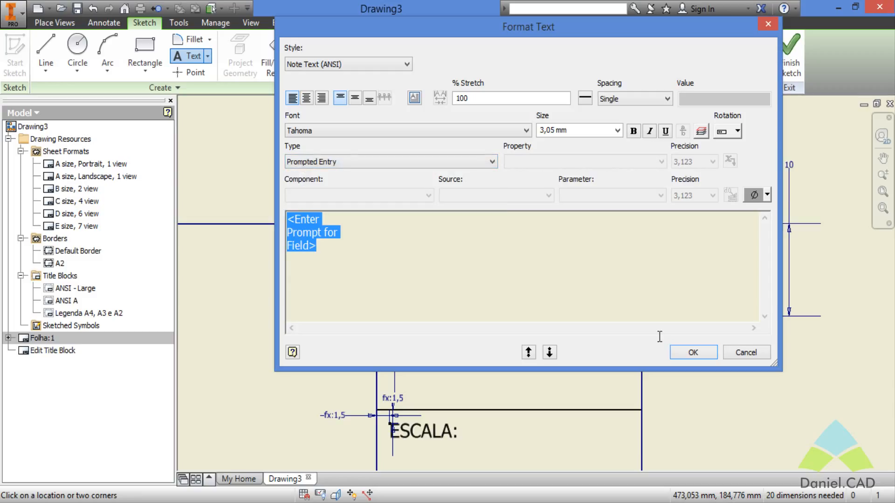
pyautogui.write('Unidade:')
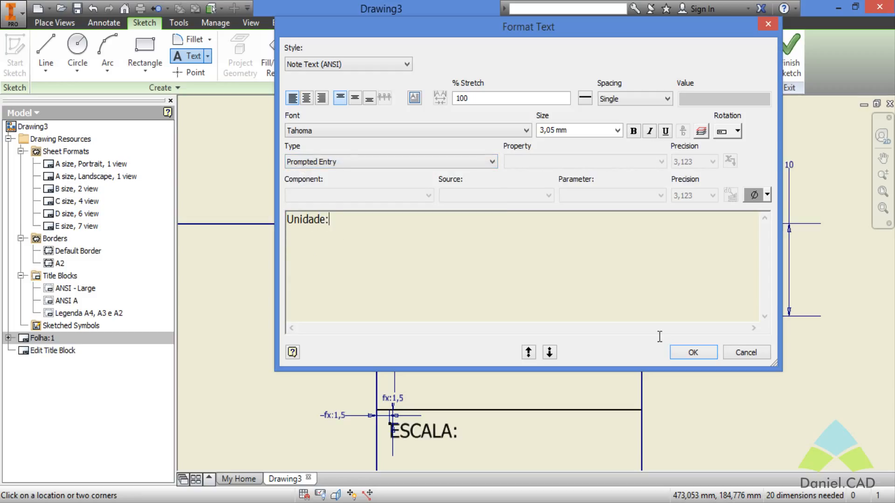
# Step: Set the "Unidade:" prompt to 2,00 mm height with centre and middle justification, and finish placing it
pyautogui.hotkey('ctrl', 'a')
pyautogui.press('Tab')
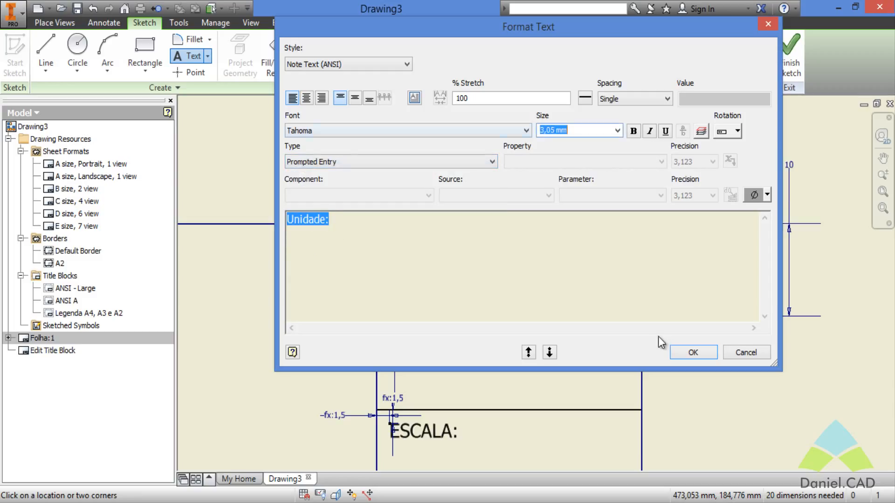
pyautogui.write('2')
pyautogui.press('Return')
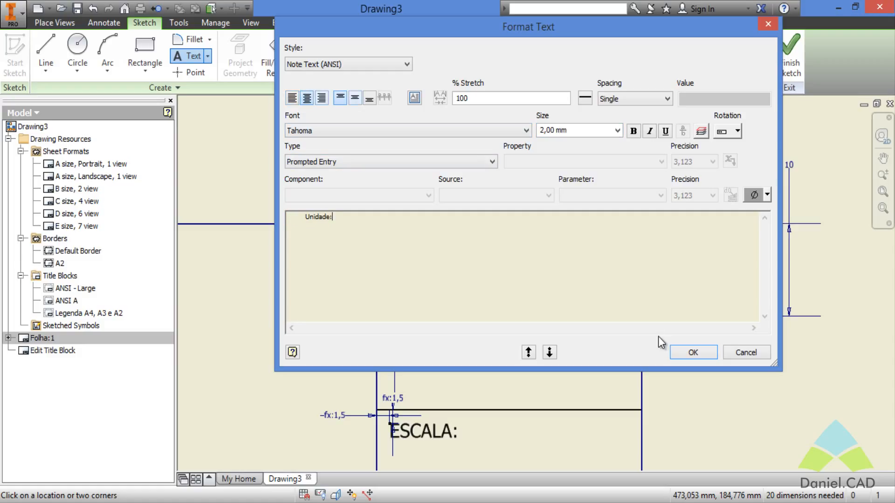
pyautogui.click(692, 352)
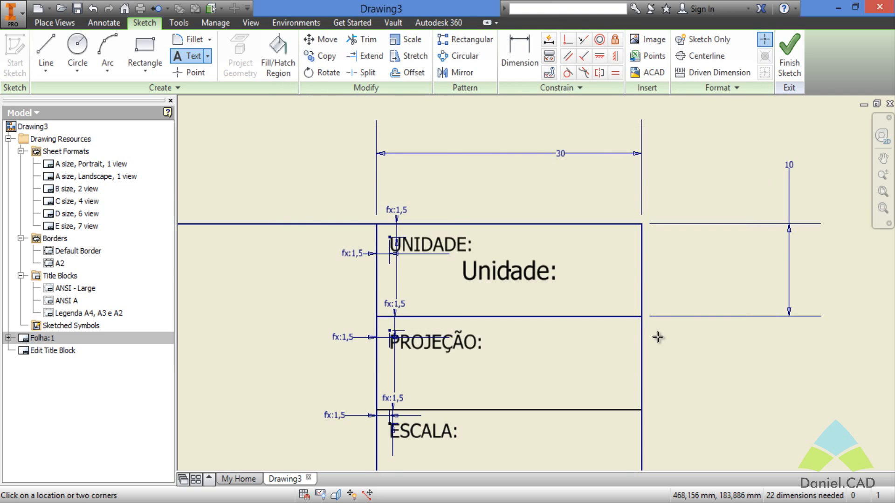
# Step: Start a new text with its box spanning the "ESCALA:" cell
pyautogui.moveTo(658, 336); pyautogui.dragTo(642, 226, button='middle')
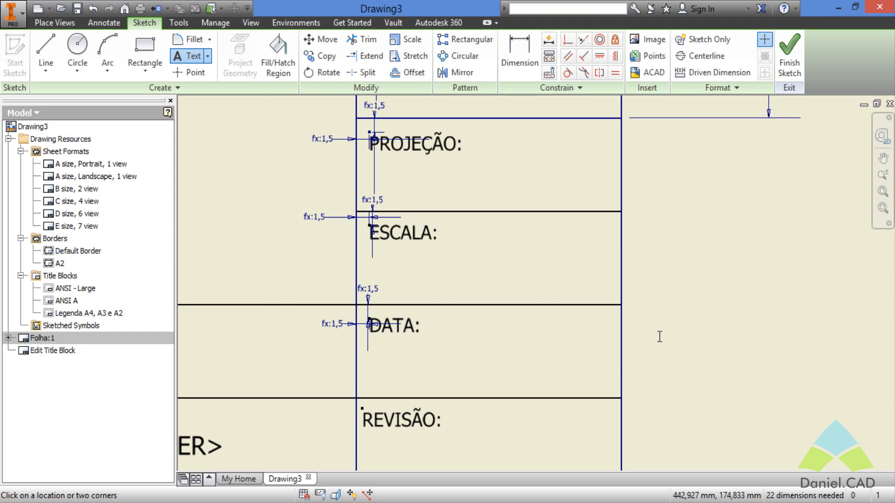
pyautogui.click(658, 336)
pyautogui.press('Escape')
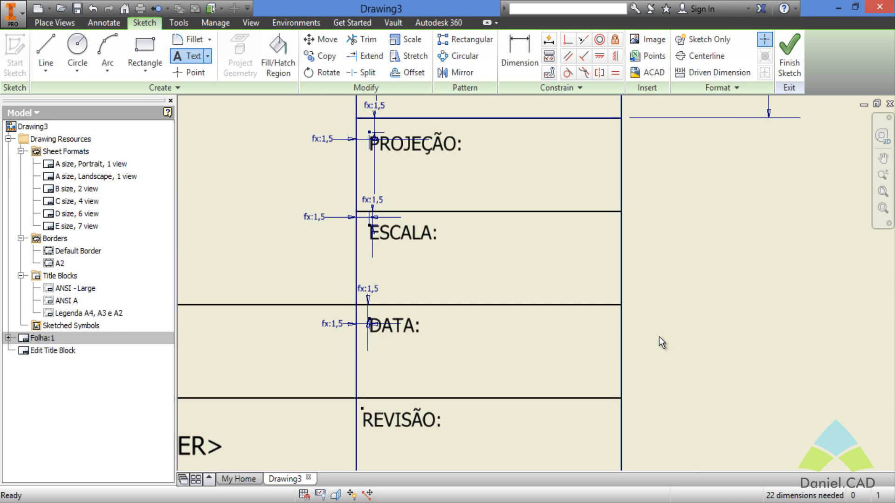
pyautogui.press('Escape')
pyautogui.press('t')
pyautogui.click(662, 343)
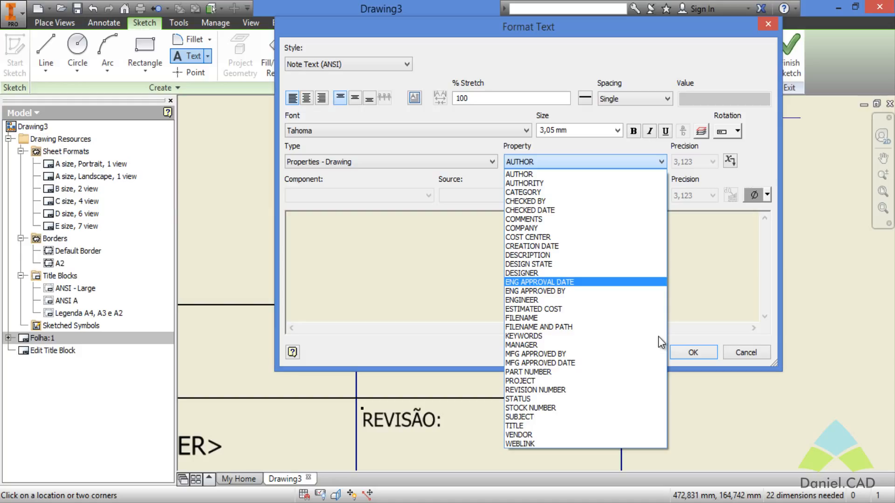
# Step: Define the text in the "ESCALA:" cell as a Prompted Entry with the prompt "Escala:"
pyautogui.press('Escape')
pyautogui.hotkey('shift', 'Tab')
pyautogui.hotkey('alt', 'Down')
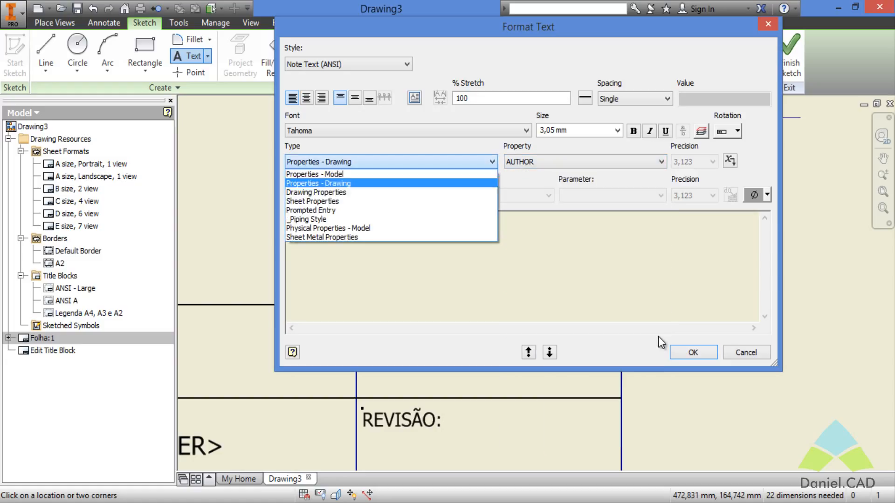
pyautogui.press('Down')
pyautogui.press('Down')
pyautogui.press('Down')
pyautogui.press('Return')
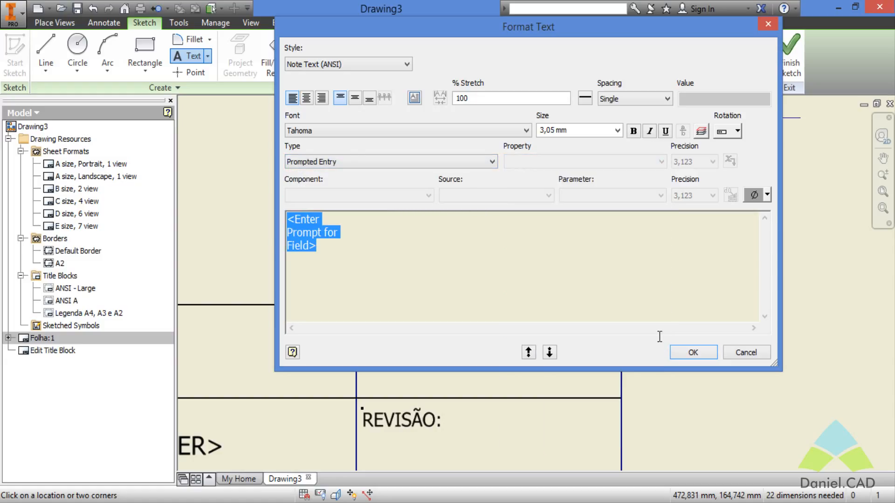
pyautogui.write('Escala')
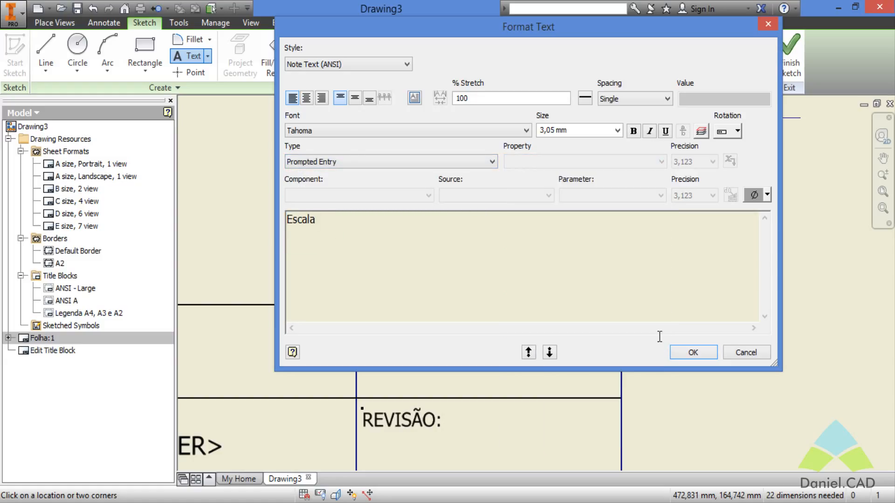
pyautogui.write(':')
# Step: Set the "Escala:" prompt's text height to 2,00 mm and justify it to the centre and middle
pyautogui.hotkey('ctrl', 'a')
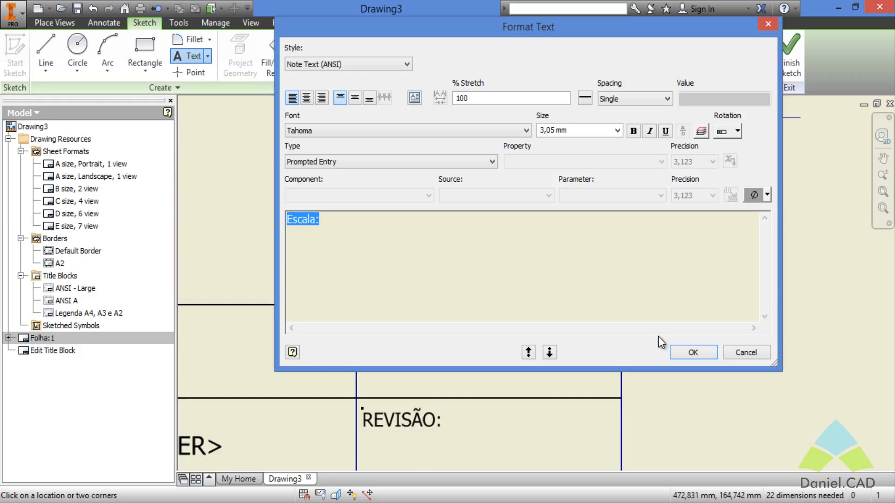
pyautogui.press('Tab')
pyautogui.write('2')
pyautogui.press('Tab')
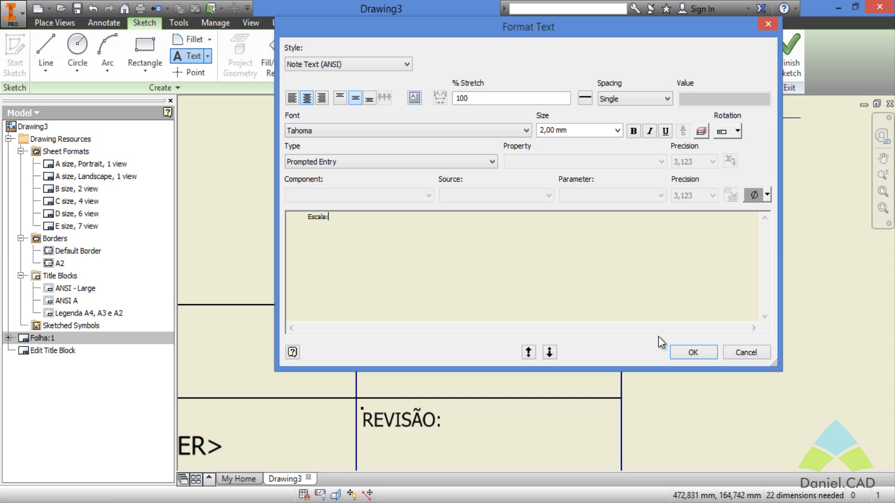
# Step: Finish placing the "Escala:" prompt and start a new text with its box spanning the "DATA:" cell
pyautogui.press('Return')
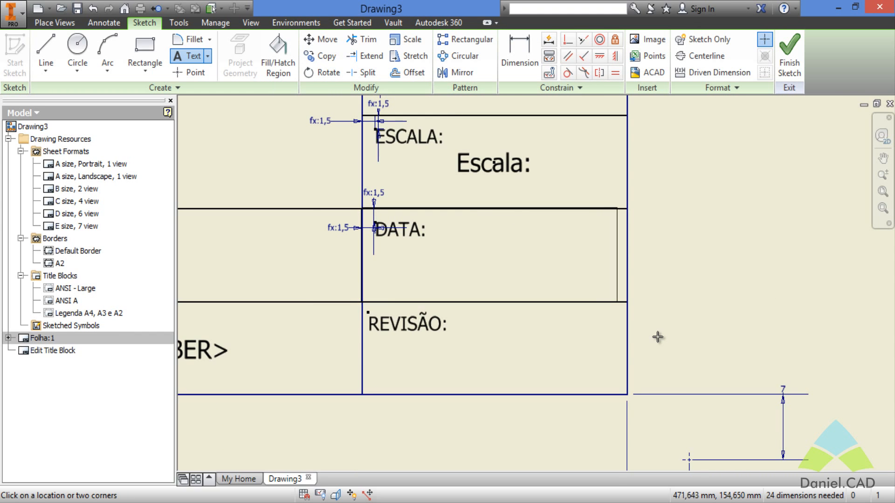
pyautogui.click(657, 337)
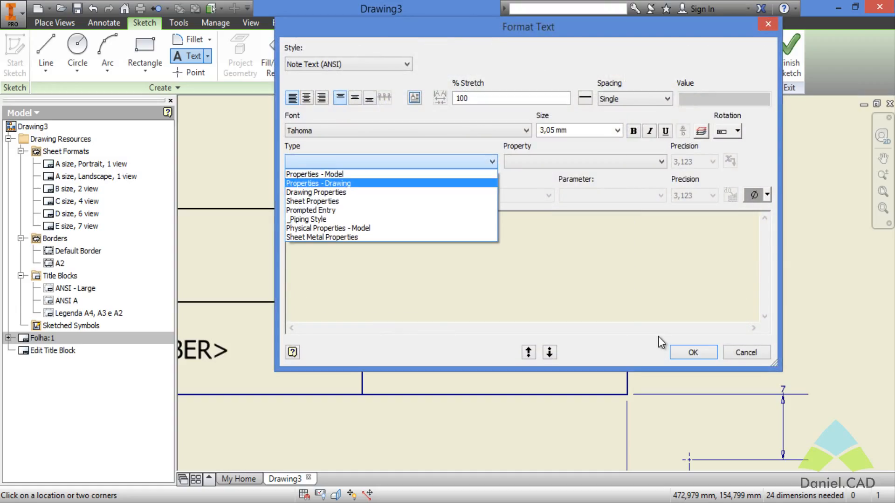
# Step: Set the type of the "DATA:" cell's new text to Properties - Drawing
pyautogui.press('Up')
pyautogui.press('Down')
pyautogui.press('Down')
pyautogui.press('Up')
pyautogui.press('Up')
pyautogui.press('Down')
pyautogui.press('Up')
pyautogui.press('Down')
pyautogui.press('Up')
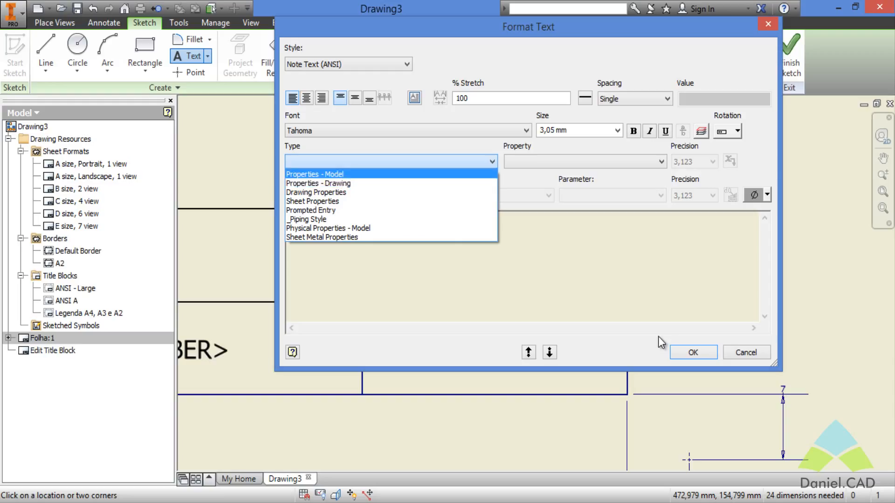
pyautogui.press('Down')
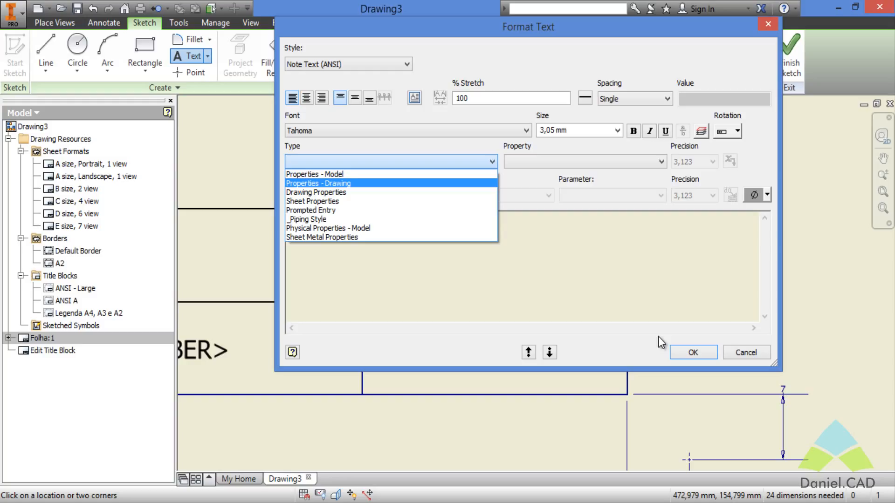
pyautogui.press('Down')
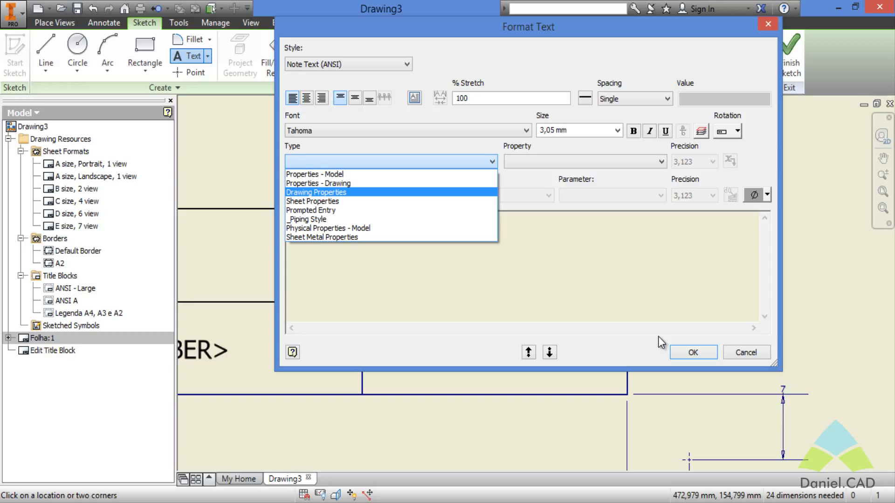
pyautogui.press('Down')
pyautogui.press('Down')
pyautogui.press('Down')
pyautogui.press('Down')
pyautogui.press('Up')
pyautogui.press('Up')
pyautogui.press('Up')
pyautogui.press('Up')
pyautogui.press('Up')
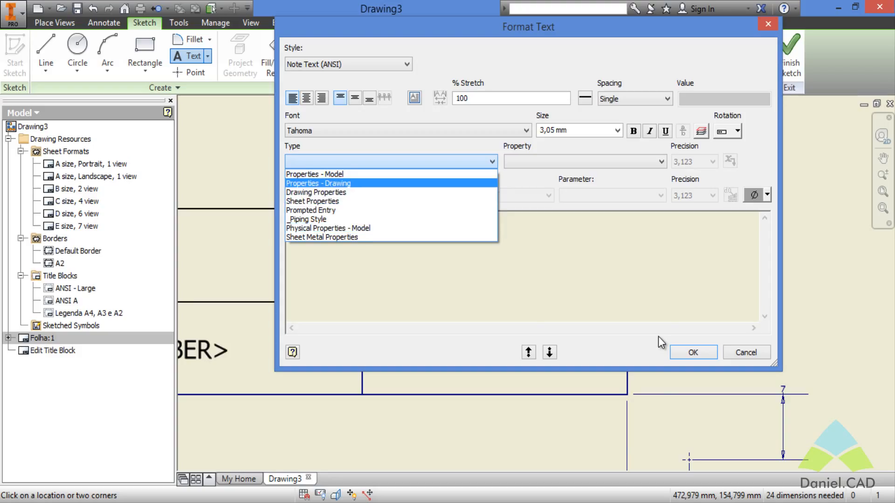
pyautogui.press('Return')
# Step: Choose the ENG APPROVAL DATE property and insert it into the text for the "DATA:" cell
pyautogui.press('Tab')
pyautogui.hotkey('alt', 'Down')
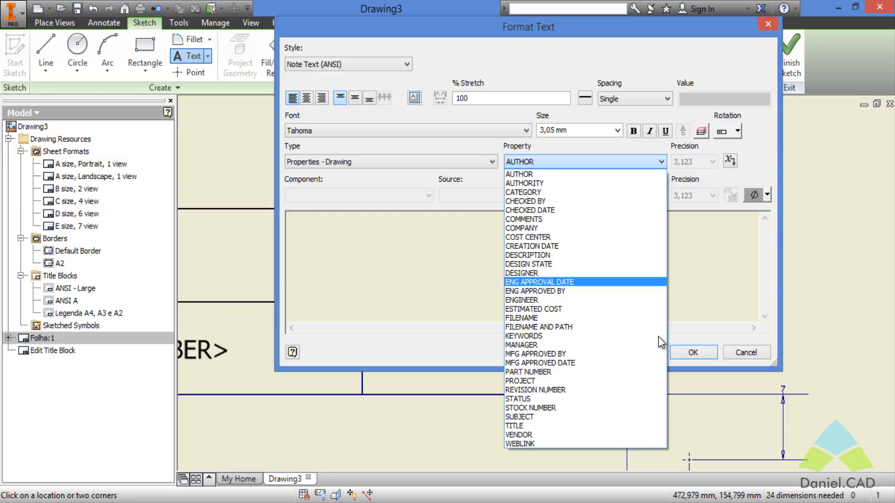
pyautogui.press('Down')
pyautogui.press('Down')
pyautogui.press('Down')
pyautogui.press('Down')
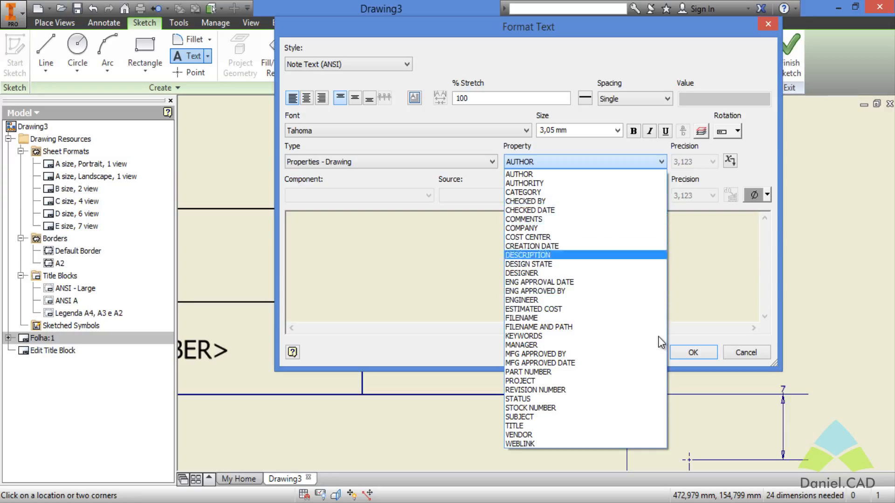
pyautogui.press('Return')
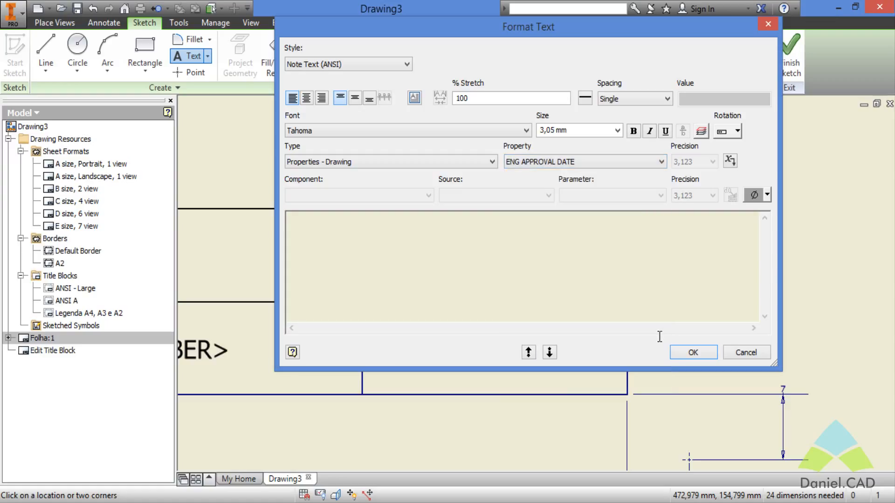
pyautogui.press('Tab')
pyautogui.press('Return')
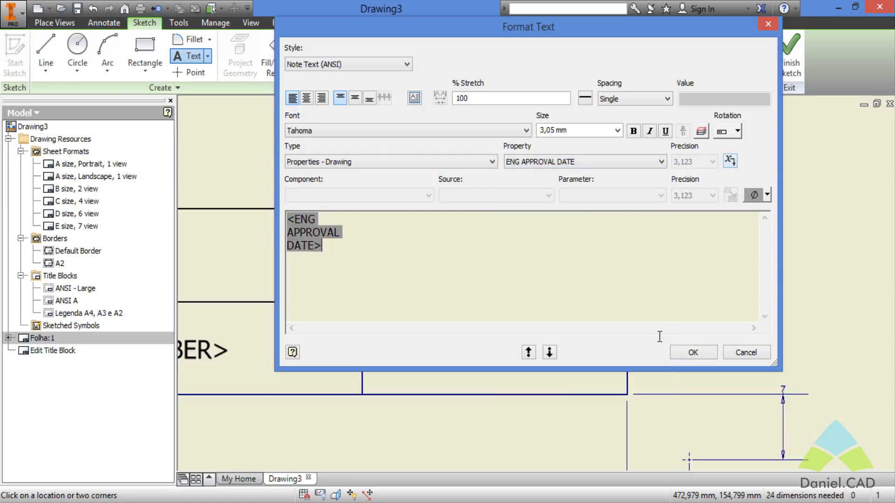
# Step: Set the ENG APPROVAL DATE text to 2 mm height with centre and middle justification, and finish placing it
pyautogui.hotkey('ctrl', 'a')
pyautogui.press('Tab')
pyautogui.write('2')
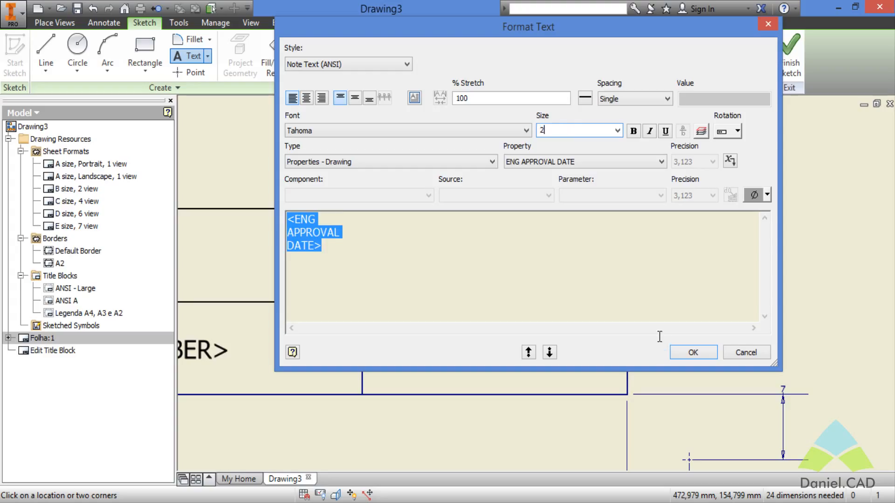
pyautogui.press('Tab')
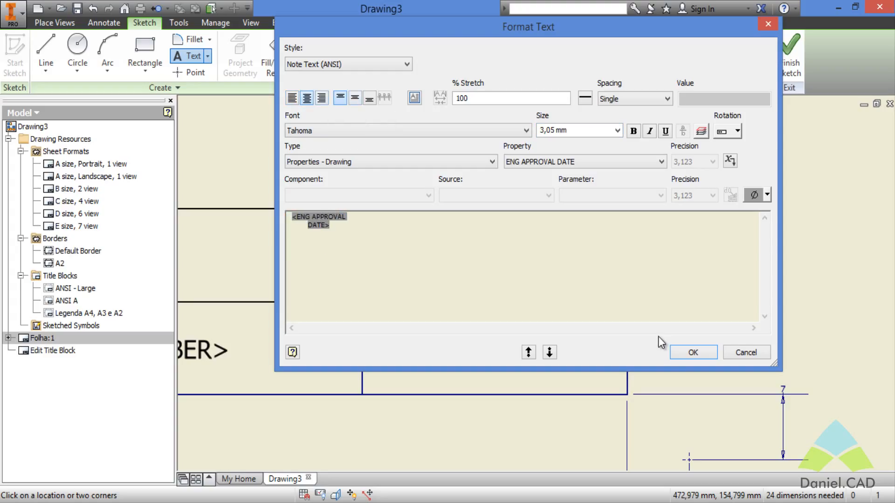
pyautogui.press('Return')
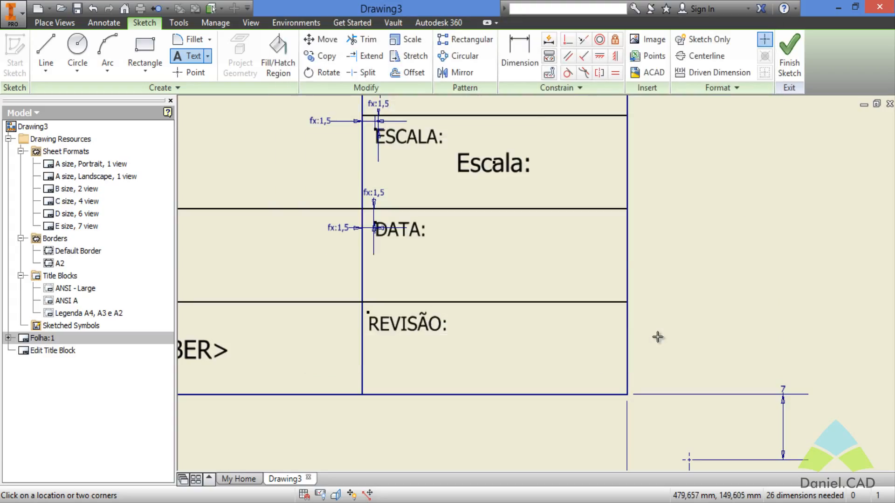
pyautogui.press('Escape')
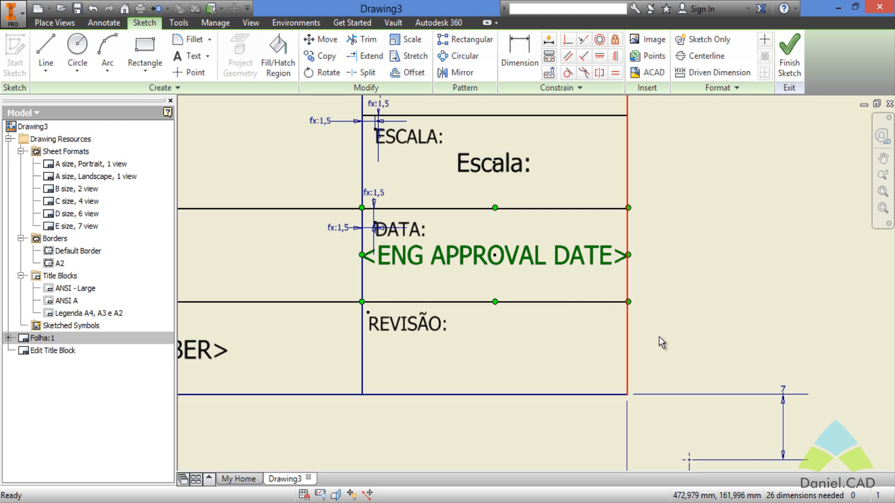
# Step: Start a new text spanning the "REVISÃO:" cell and set its type to Sheet Properties
pyautogui.moveTo(659, 337); pyautogui.dragTo(654, 287, button='middle')
pyautogui.press('Escape')
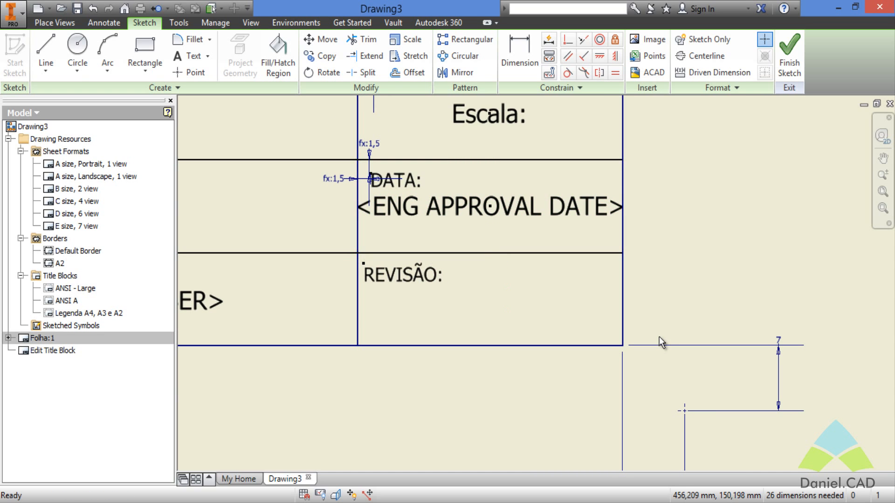
pyautogui.press('t')
pyautogui.click(658, 338)
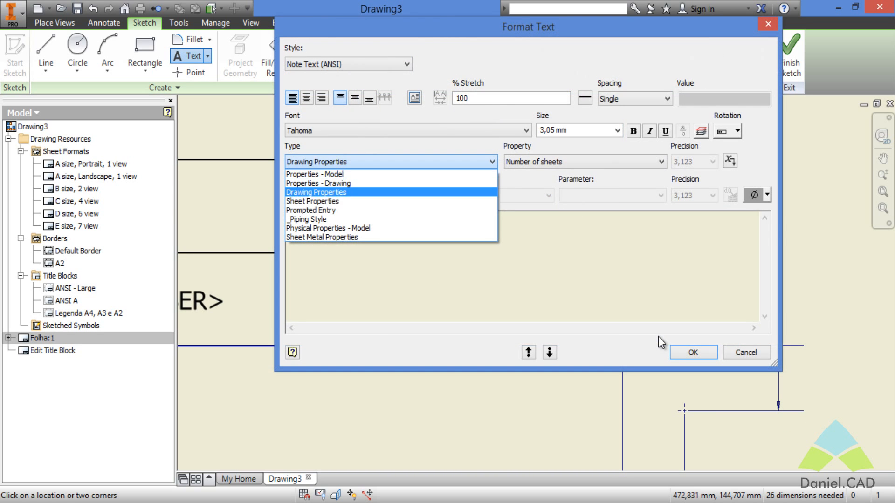
pyautogui.press('Down')
pyautogui.press('Return')
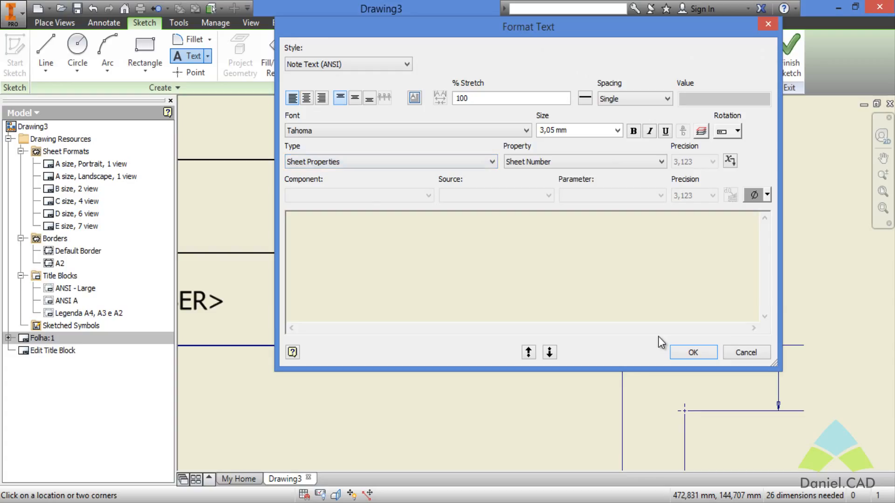
# Step: Choose the Sheet Revision property and insert it into the text for the "REVISÃO:" cell
pyautogui.press('Tab')
pyautogui.hotkey('alt', 'Down')
pyautogui.press('Down')
pyautogui.press('Down')
pyautogui.press('Up')
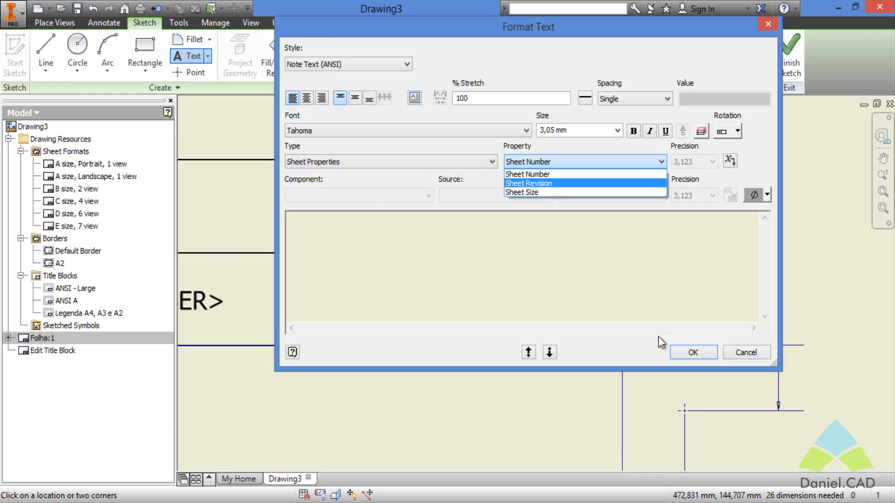
pyautogui.press('Return')
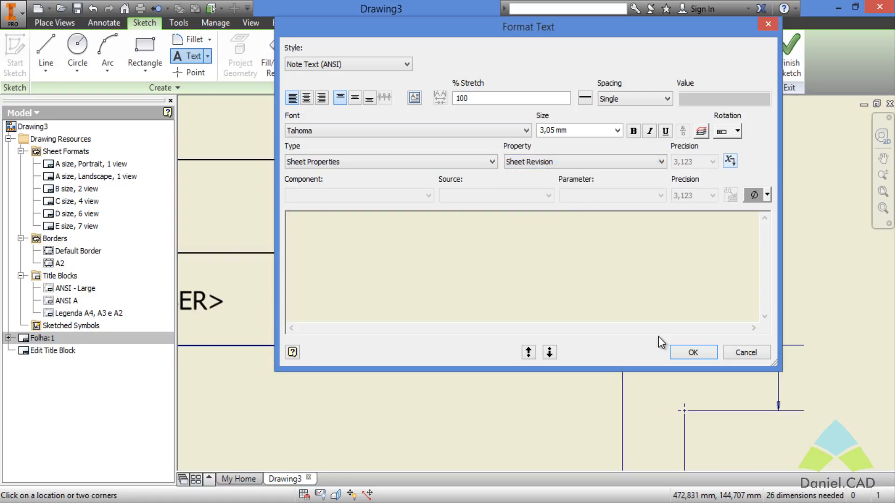
pyautogui.press('Tab')
pyautogui.press('Return')
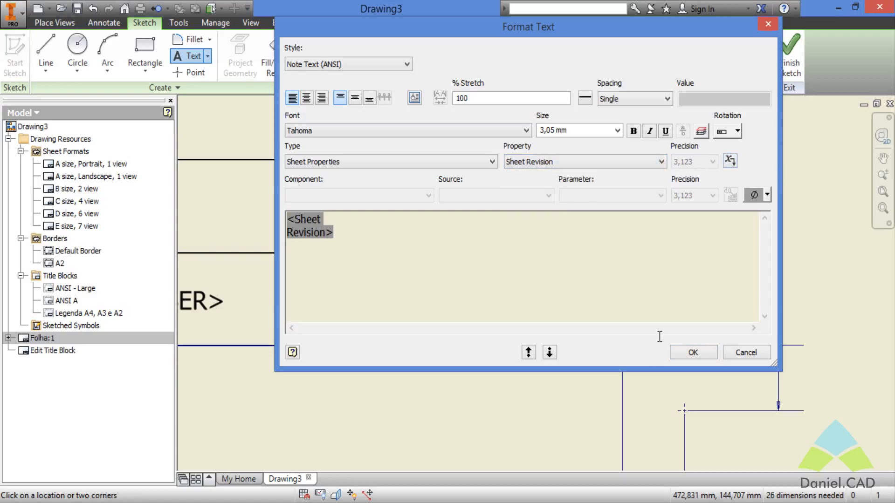
# Step: Reduce the Sheet Revision text to the height of the approval date text, justify it to the centre and middle, and place it
pyautogui.hotkey('ctrl', 'a')
pyautogui.press('Tab')
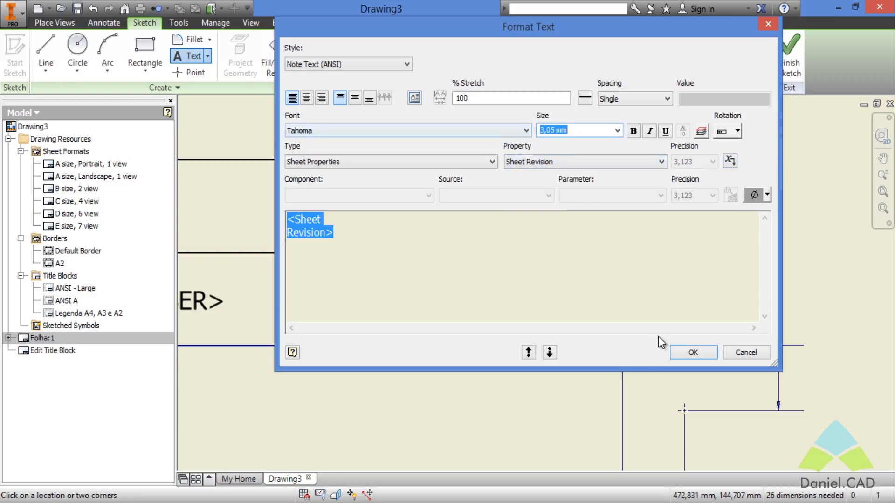
pyautogui.write('3,05')
pyautogui.press('Tab')
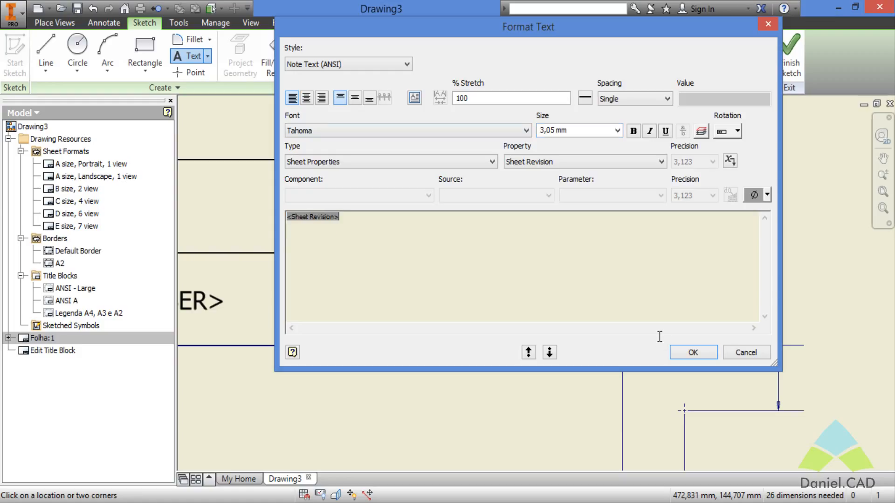
pyautogui.hotkey('ctrl', 'e')
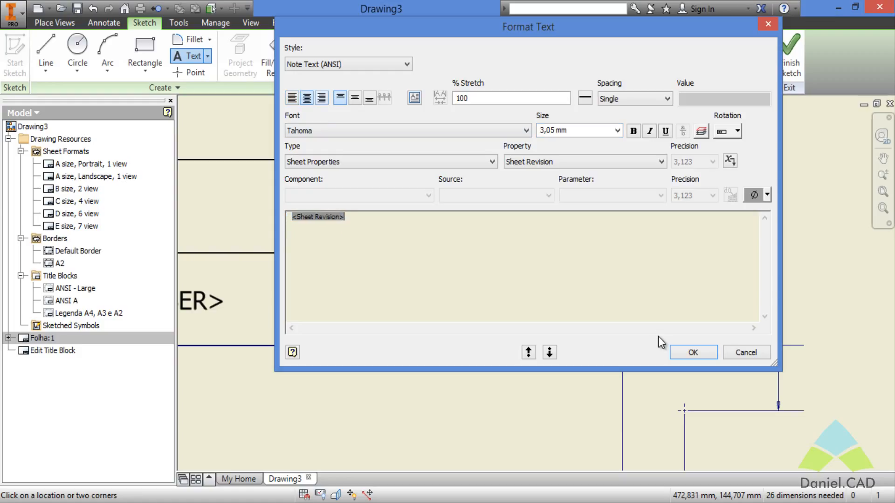
pyautogui.press('Return')
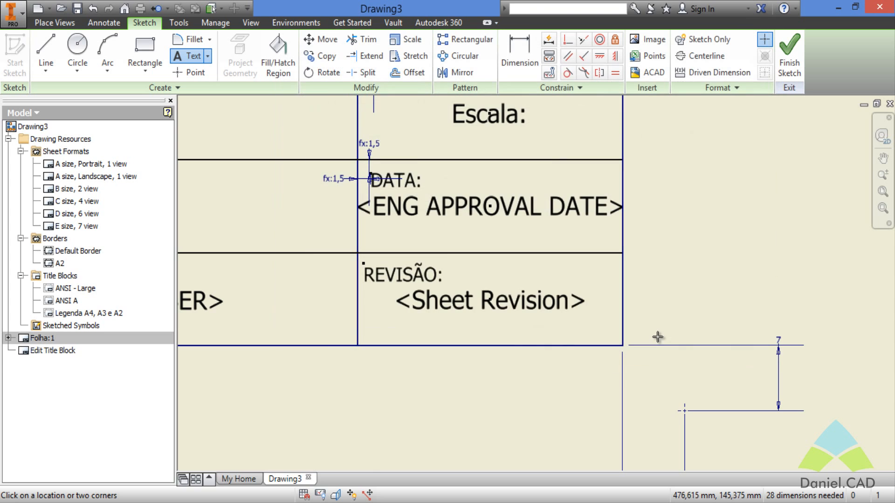
# Step: Finish the title block sketch and save the edits to "Legenda A4, A3 e A2"
pyautogui.scroll(-3, 657, 337)
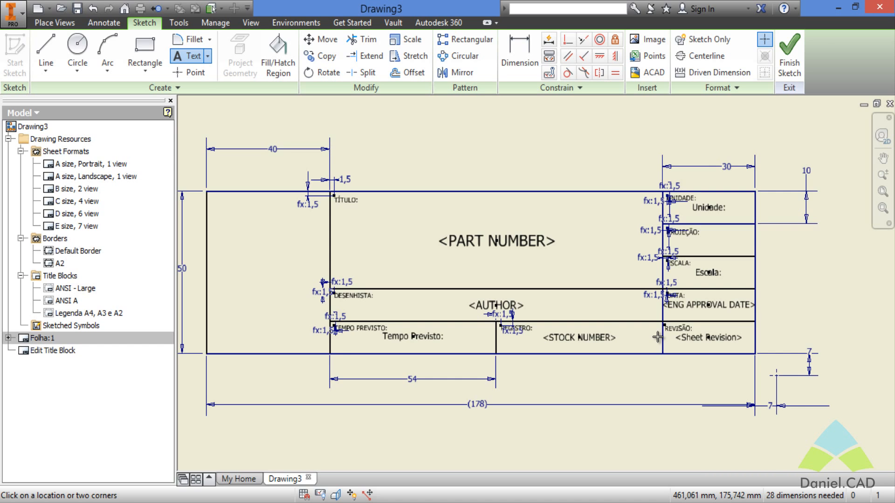
pyautogui.moveTo(657, 337); pyautogui.dragTo(680, 346, button='middle')
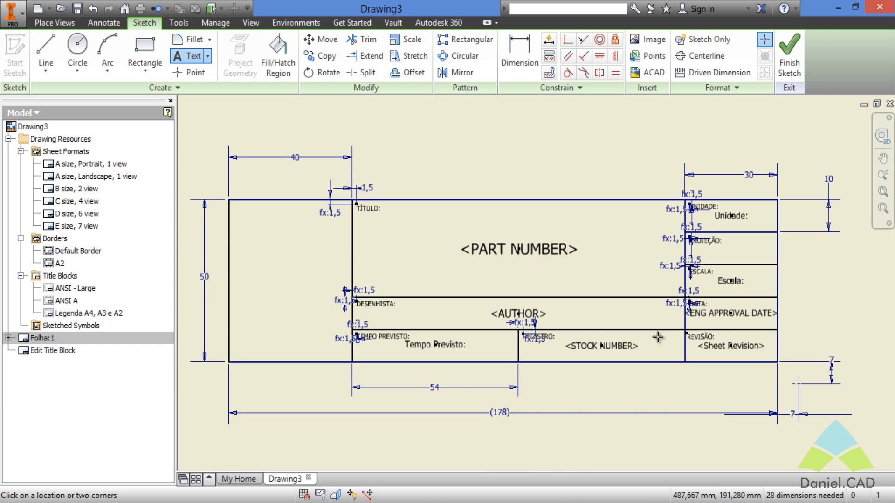
pyautogui.press('Escape')
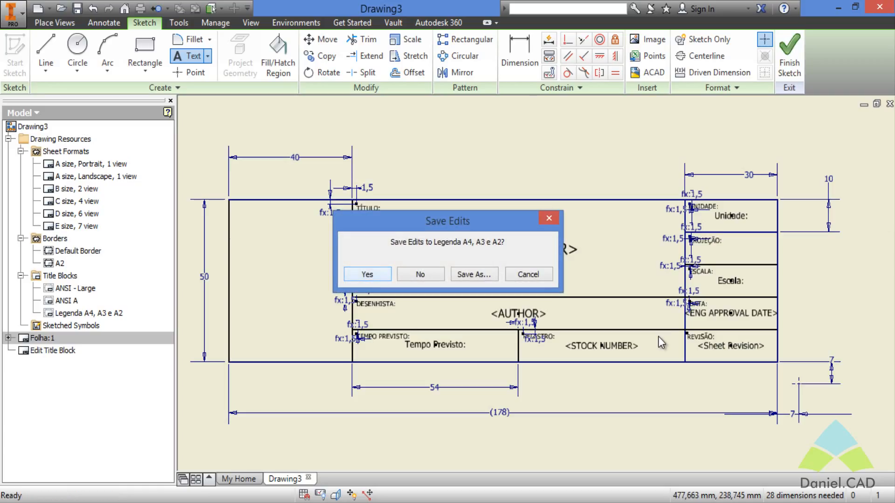
pyautogui.press('Return')
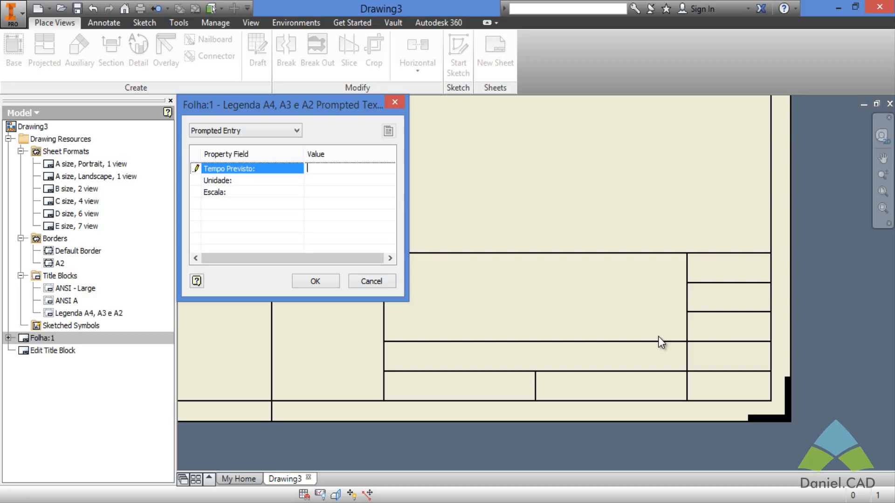
# Step: Fill in the prompted entries with 1:00h for Tempo Previsto, mm for Unidade and S.E. for Escala, and accept them
pyautogui.write('1:0')
pyautogui.press('BackSpace')
pyautogui.press('BackSpace')
pyautogui.write(':00h')
pyautogui.press('Return')
pyautogui.write('mm')
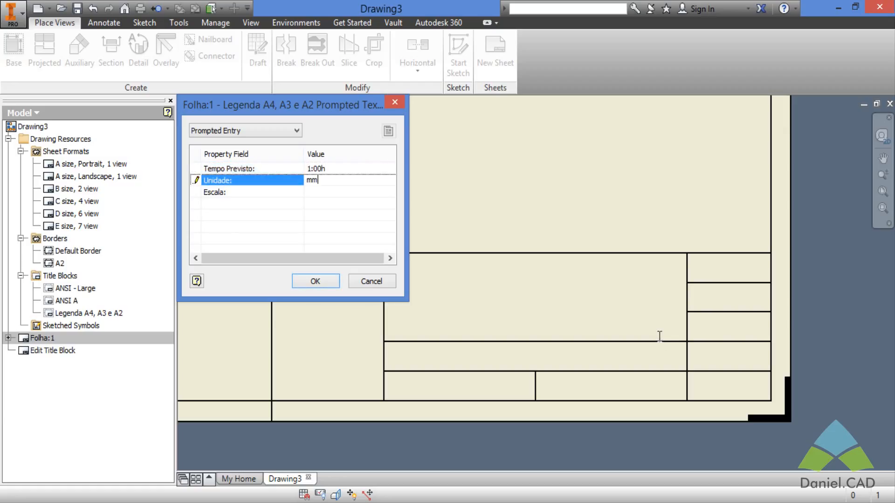
pyautogui.press('Return')
pyautogui.write('S')
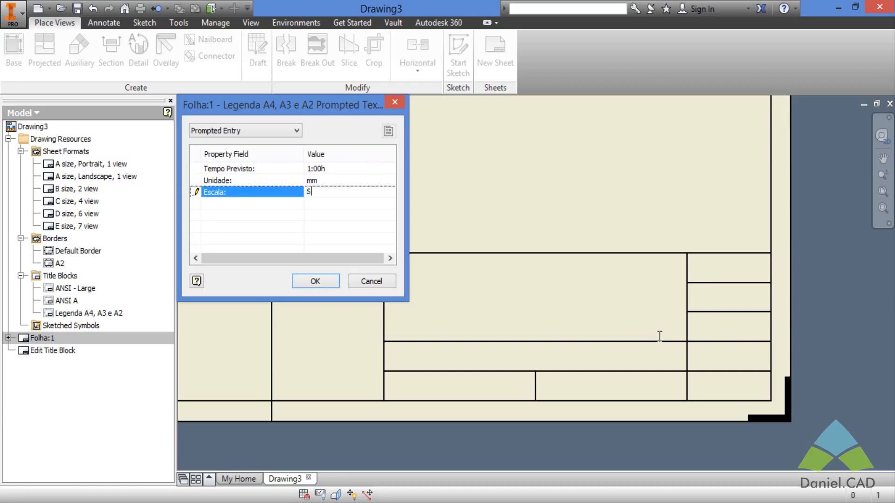
pyautogui.write('.E.')
pyautogui.press('Return')
pyautogui.press('Return')
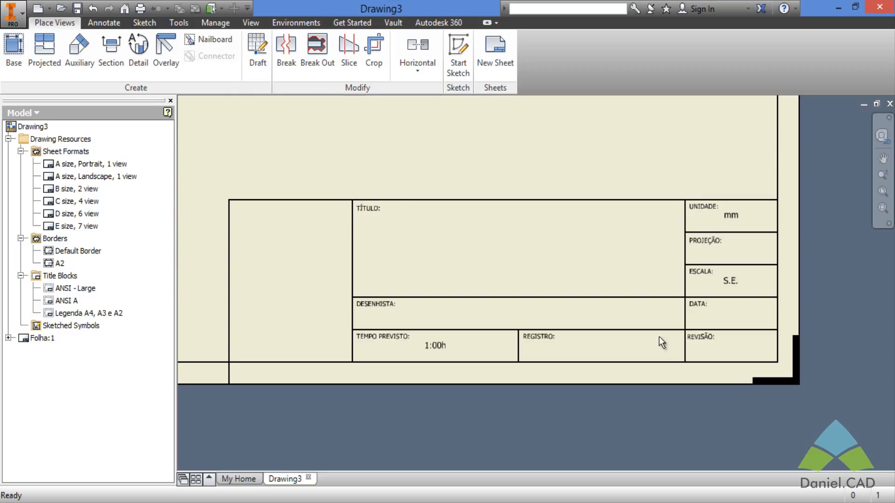